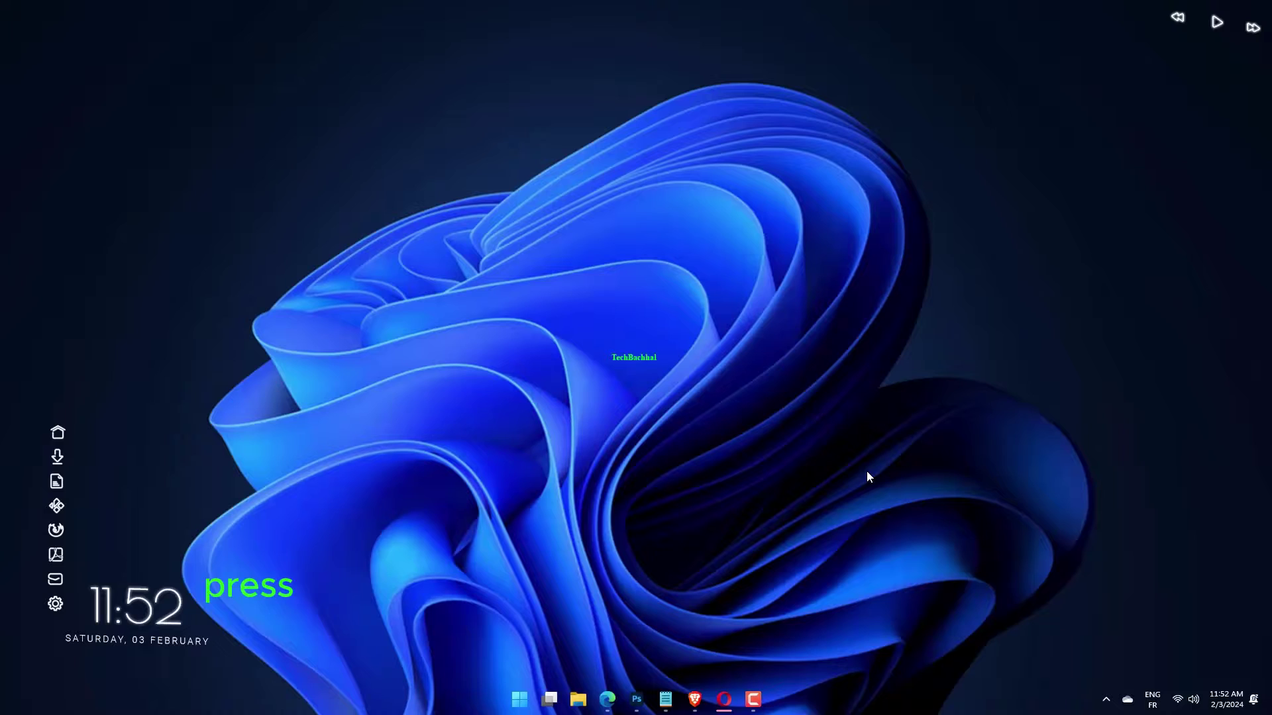
- Open Settings at Privacy & security > Diagnostics & feedback, where optional diagnostic data is off
key(super+i)
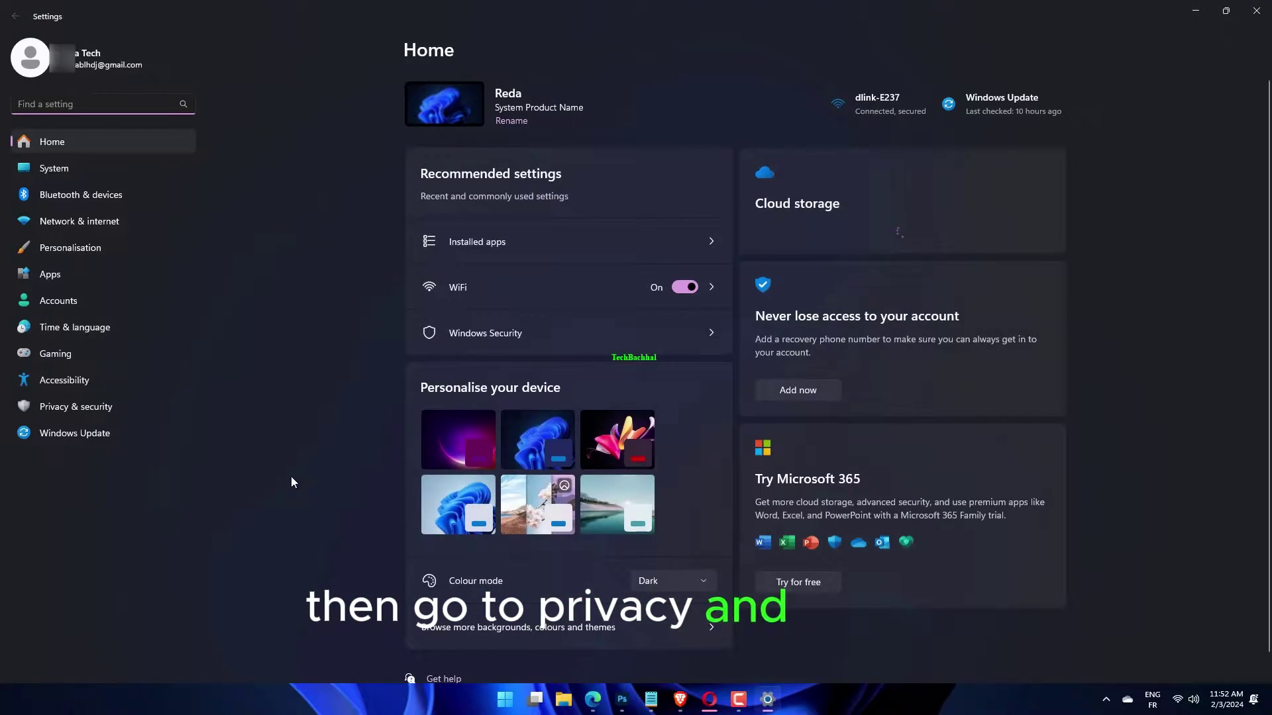
click(98, 416)
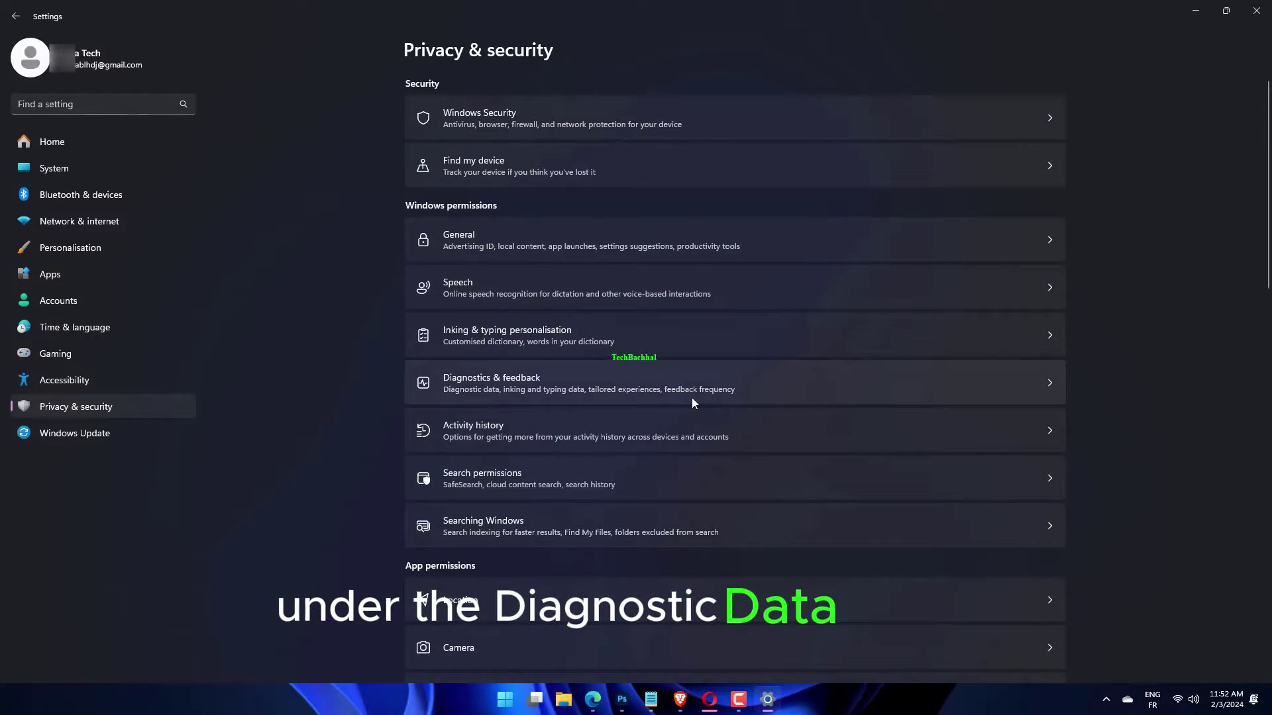
click(681, 387)
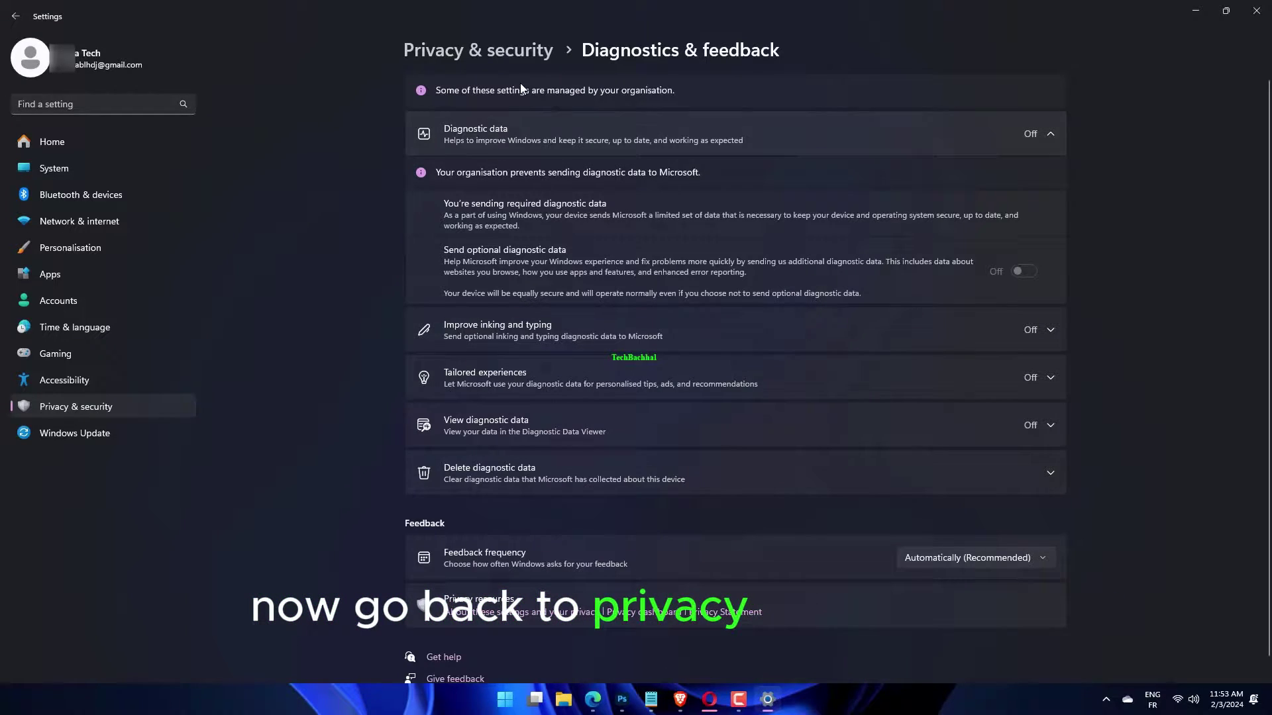
- Review the Activity history, Speech and General privacy pages from the Privacy & security overview
click(534, 54)
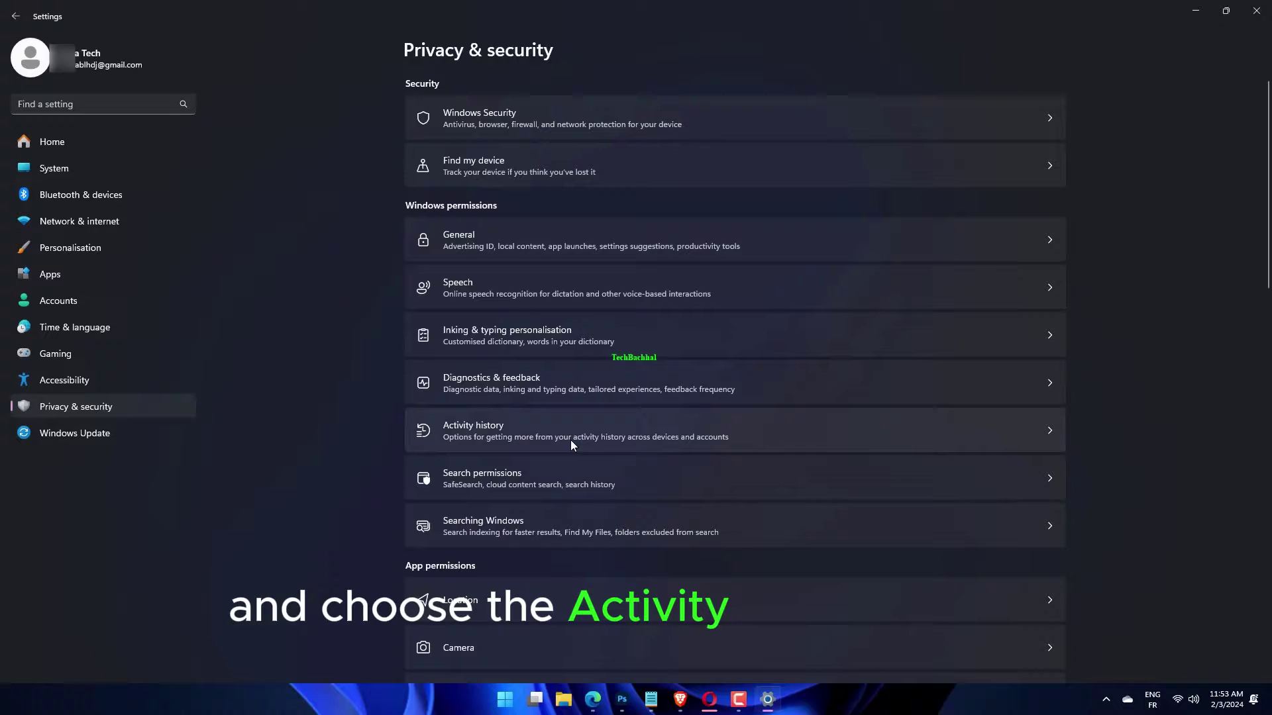
click(605, 439)
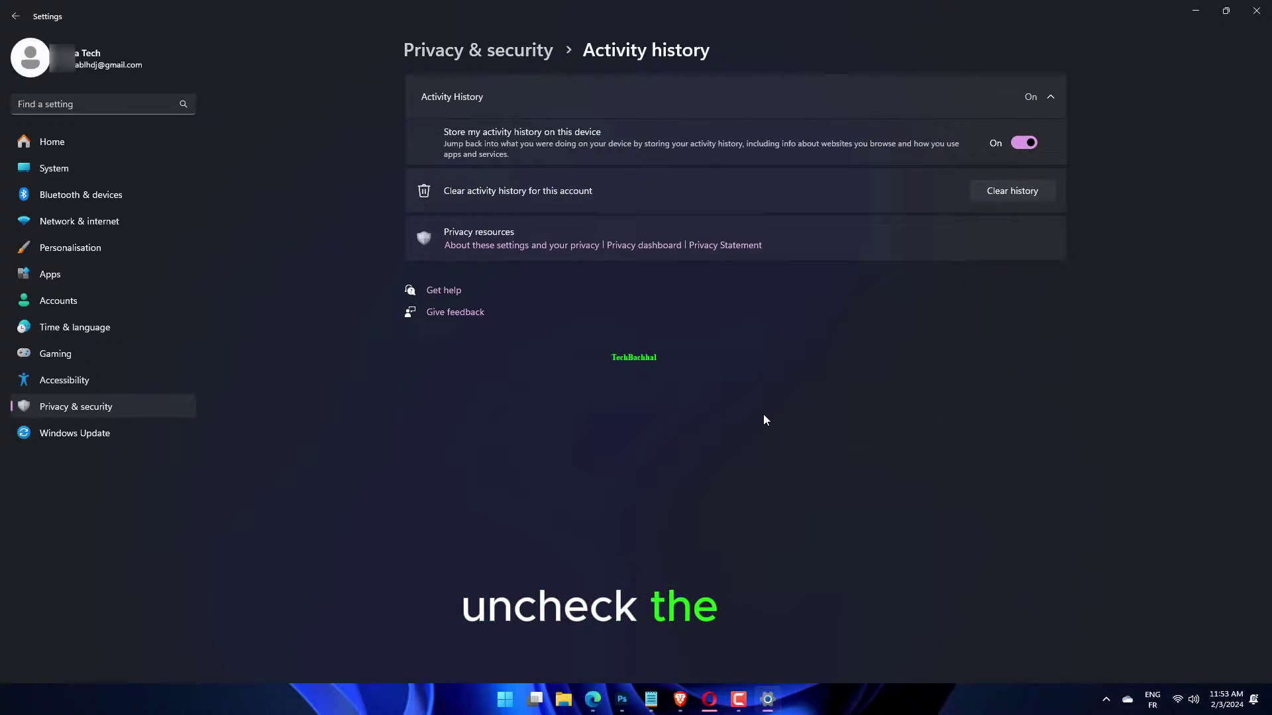
click(490, 54)
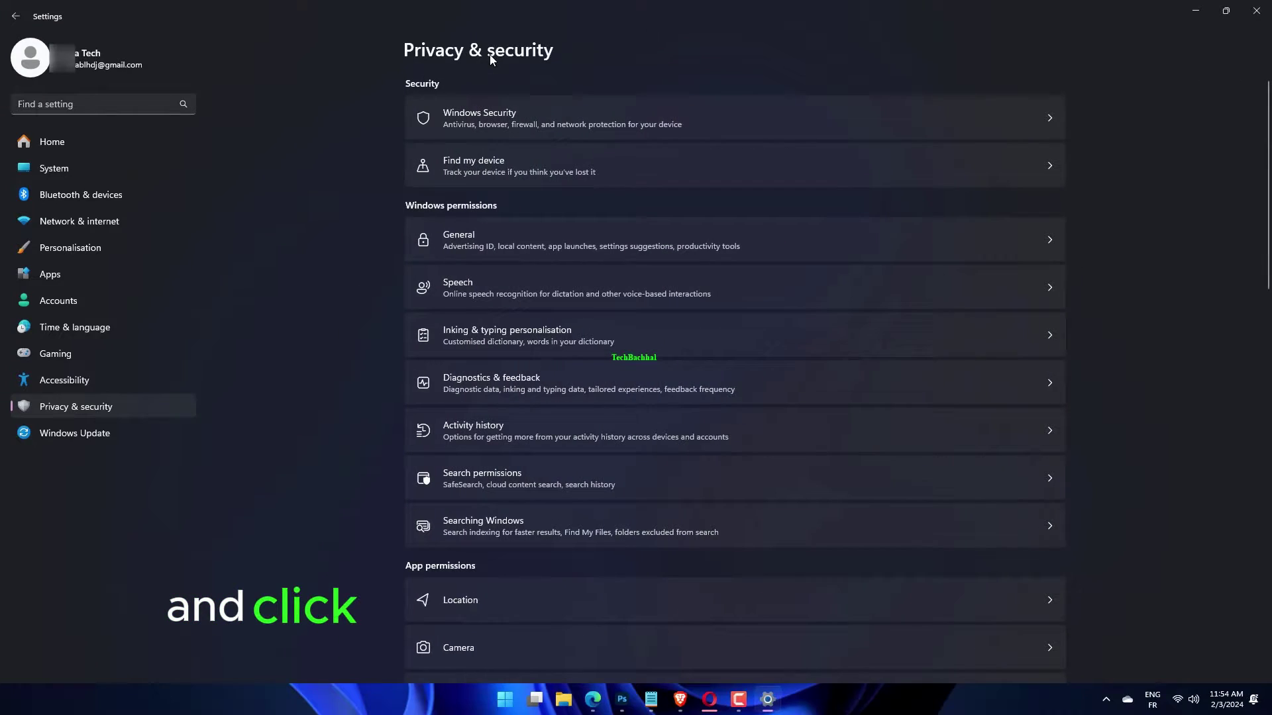
click(568, 306)
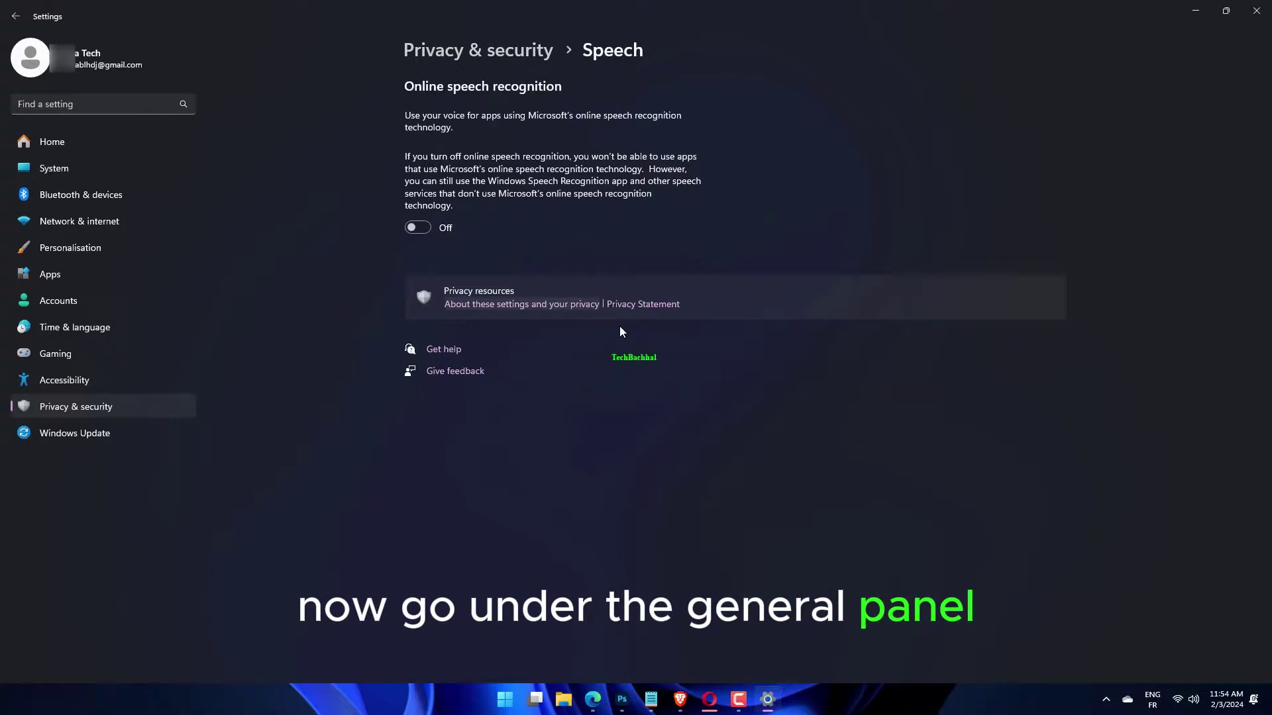
click(452, 58)
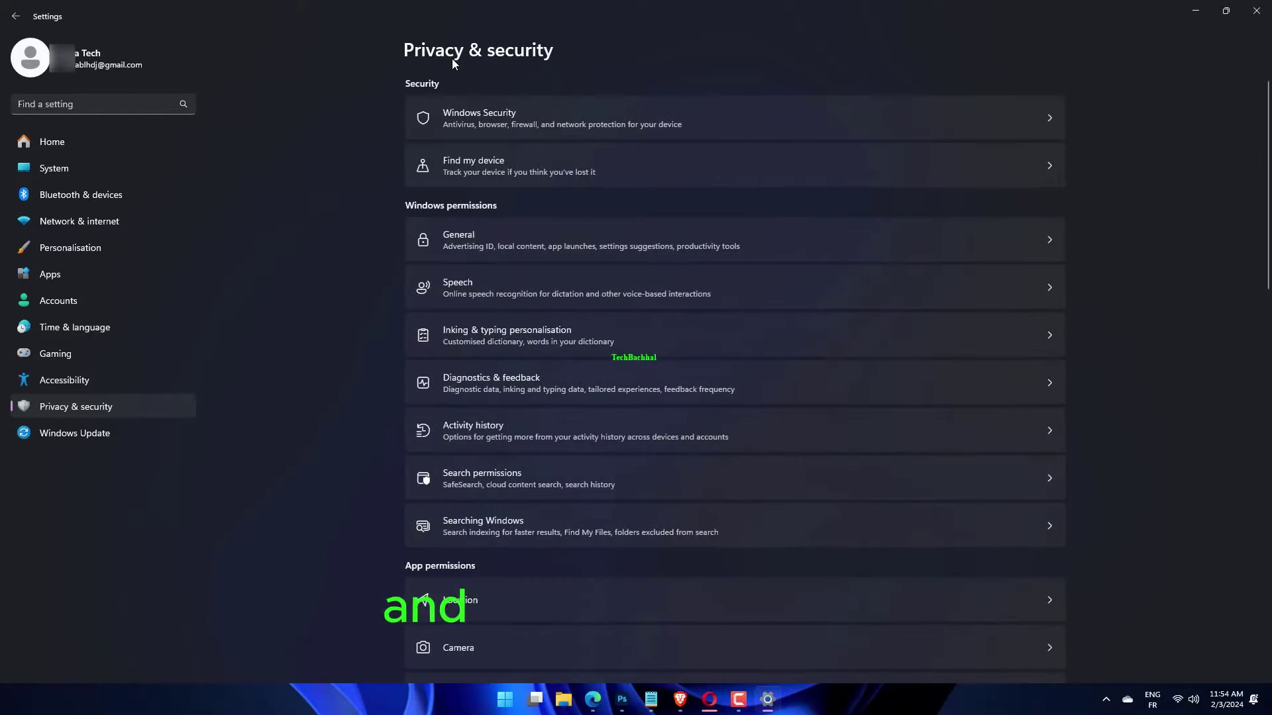
click(528, 254)
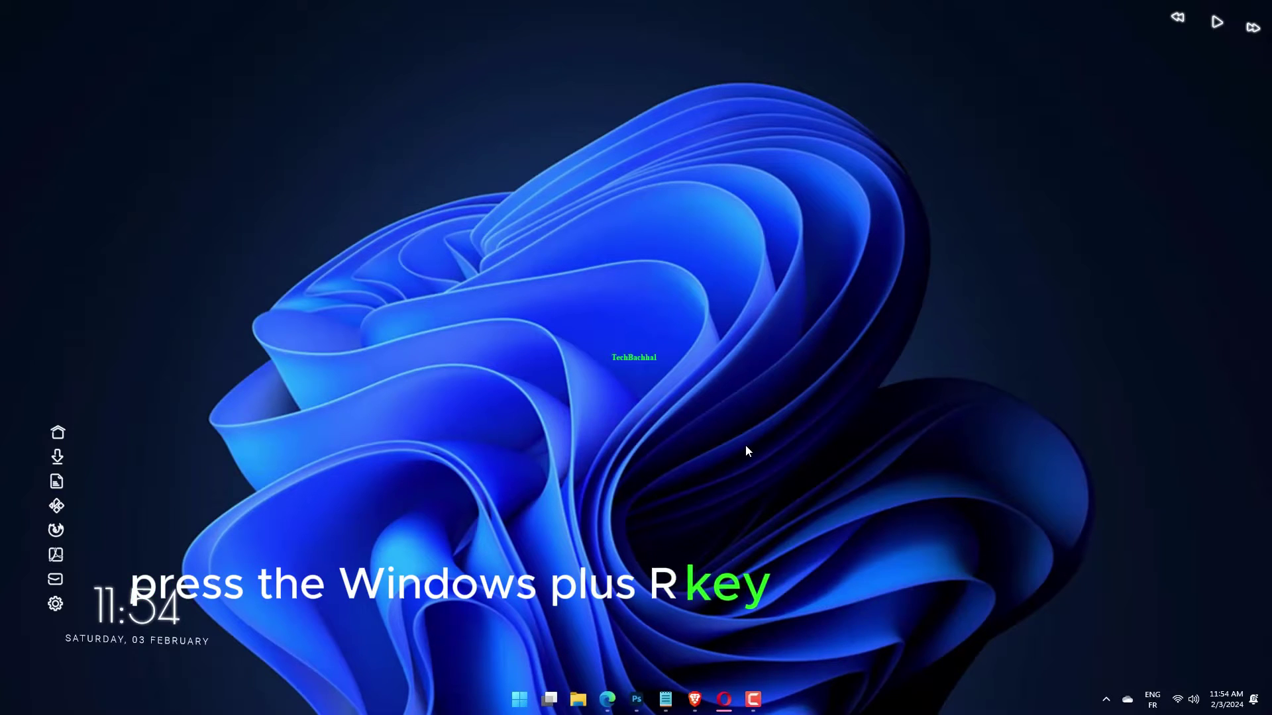
- Launch Registry Editor by running regedit from the Run box
key(super+r)
text(re)
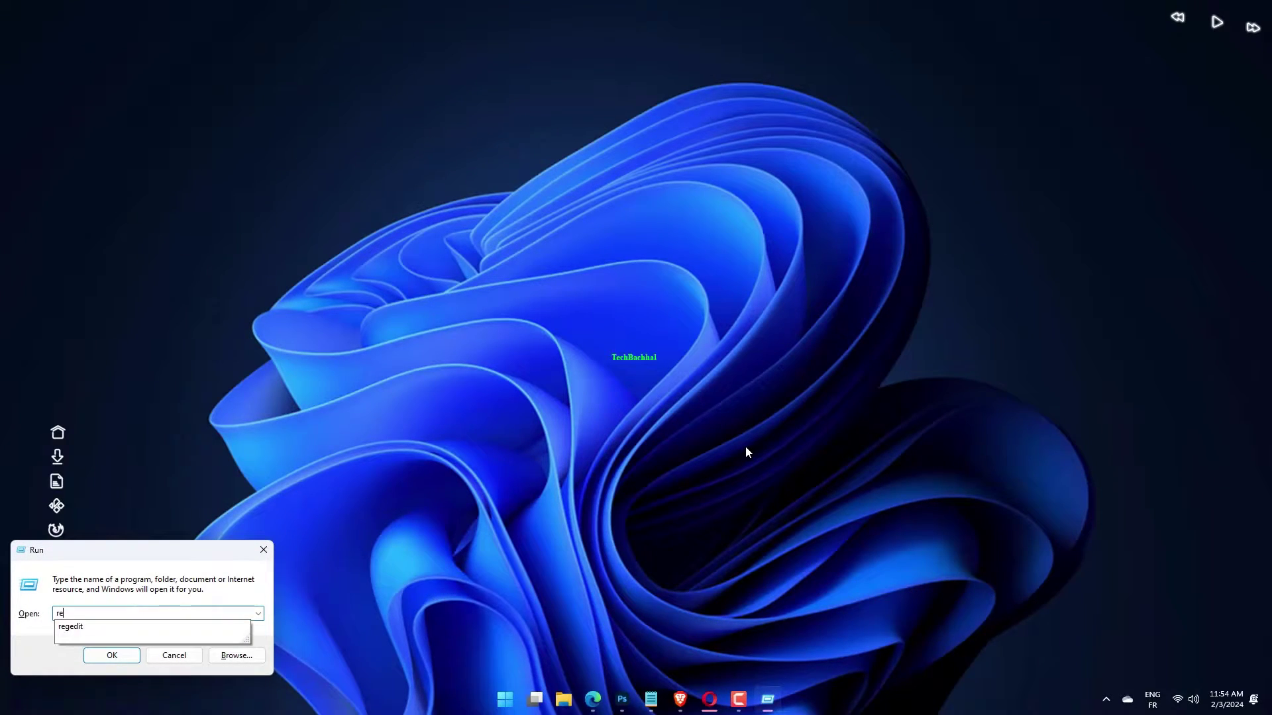
text(gedit)
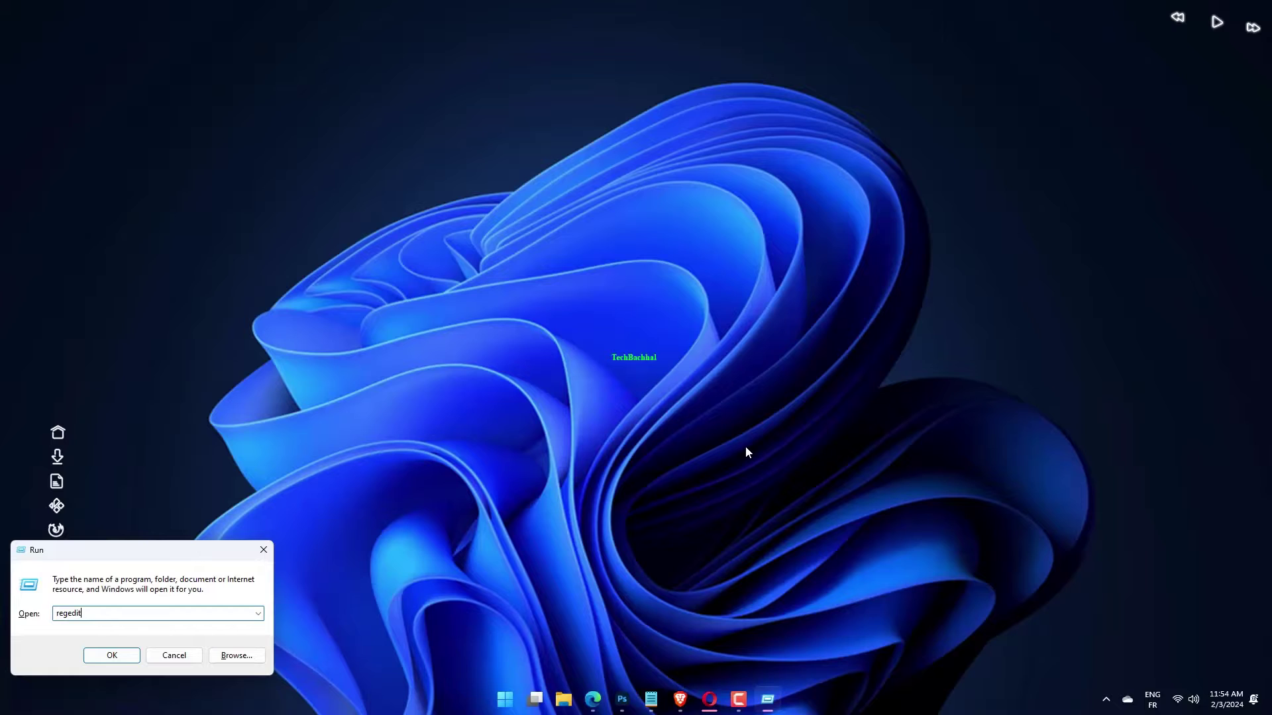
key(Return)
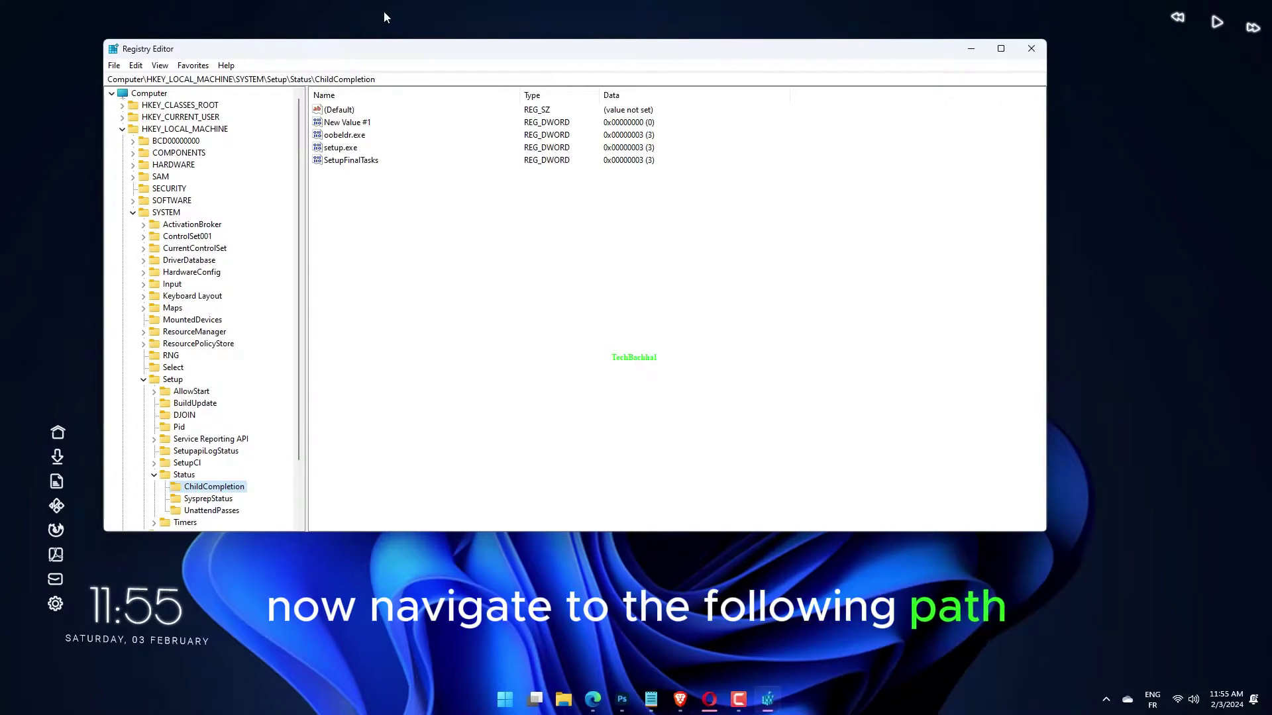
- Go to HKEY_LOCAL_MACHINE\SOFTWARE\Policies\Microsoft\Windows\DataCollection by pasting the path in the address bar
drag(391, 79, 165, 66)
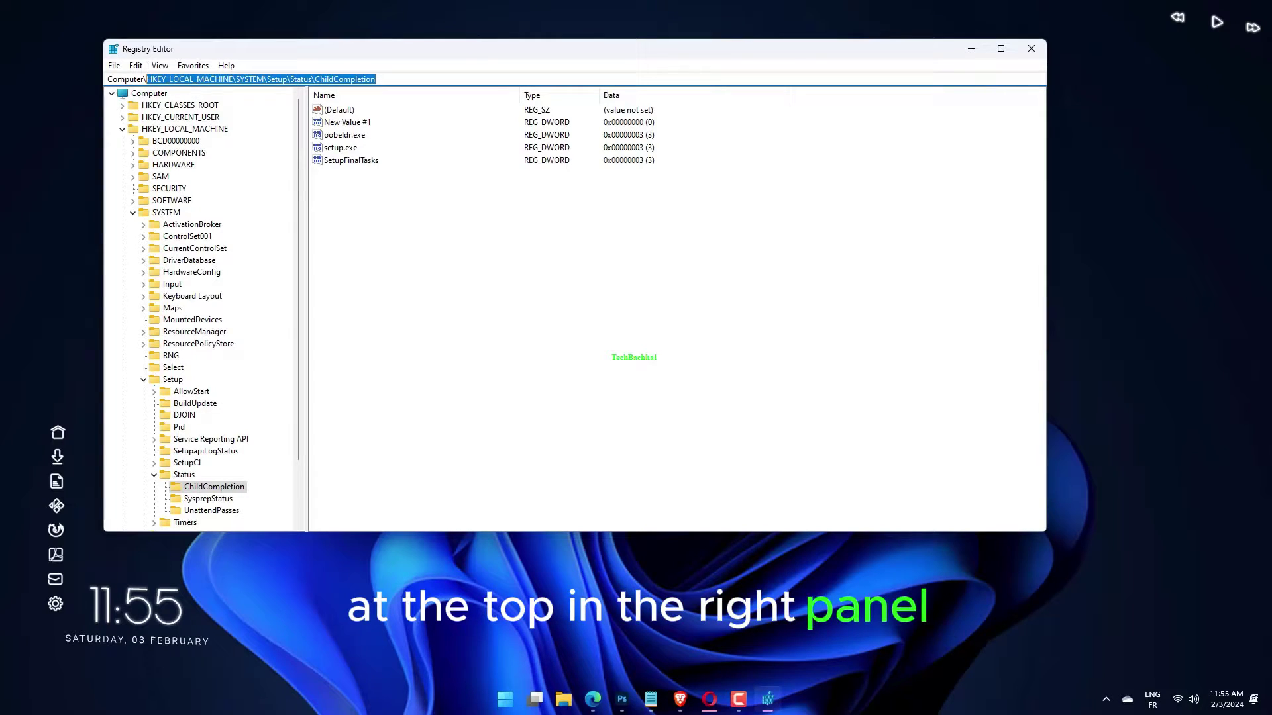
text(HKEY_LOCAL_MACHINE\SOFTWARE\Policies\Microsoft\Windows\DataCollection)
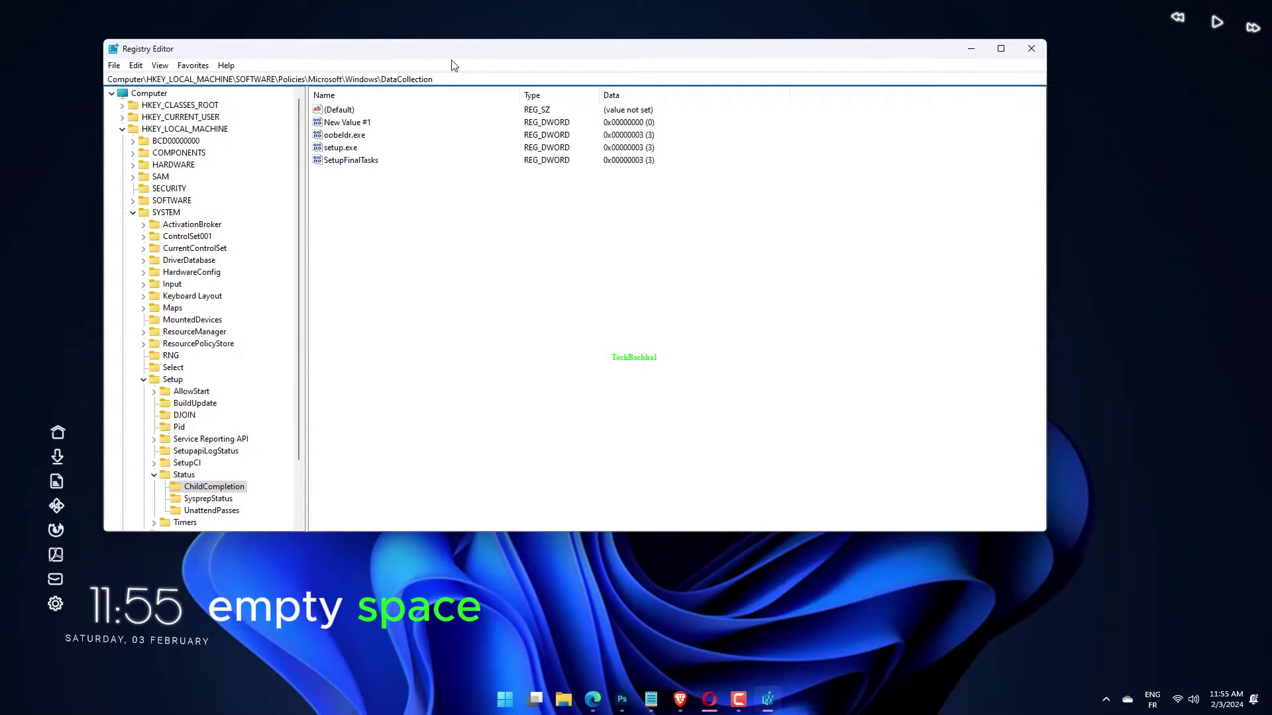
key(Return)
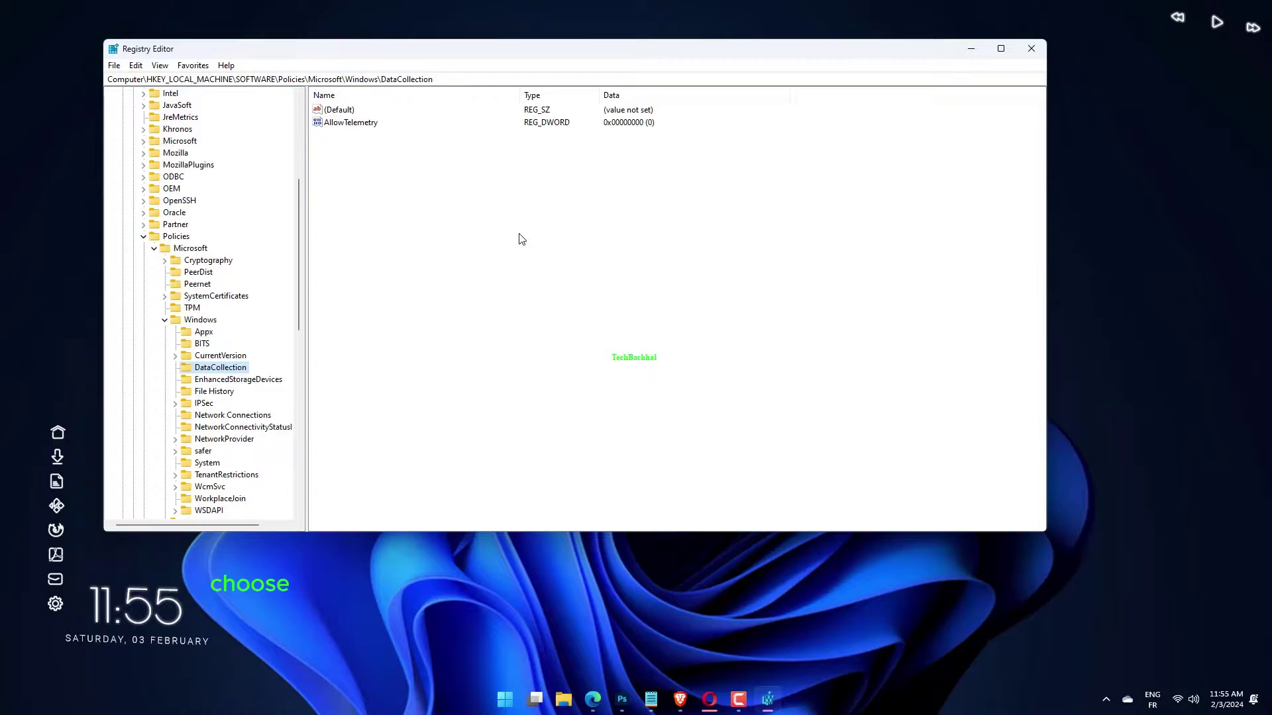
- Confirm AllowTelemetry stays at value 0 and close Registry Editor
right_click(464, 202)
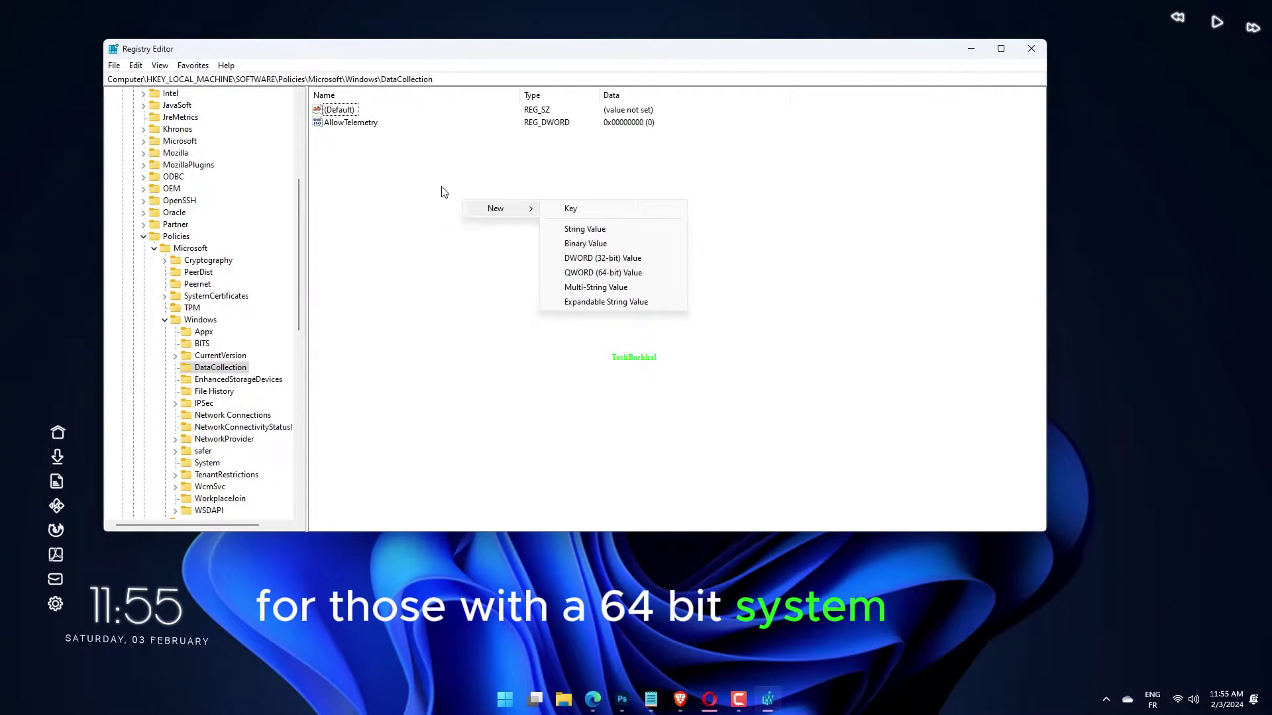
click(380, 141)
double_click(361, 124)
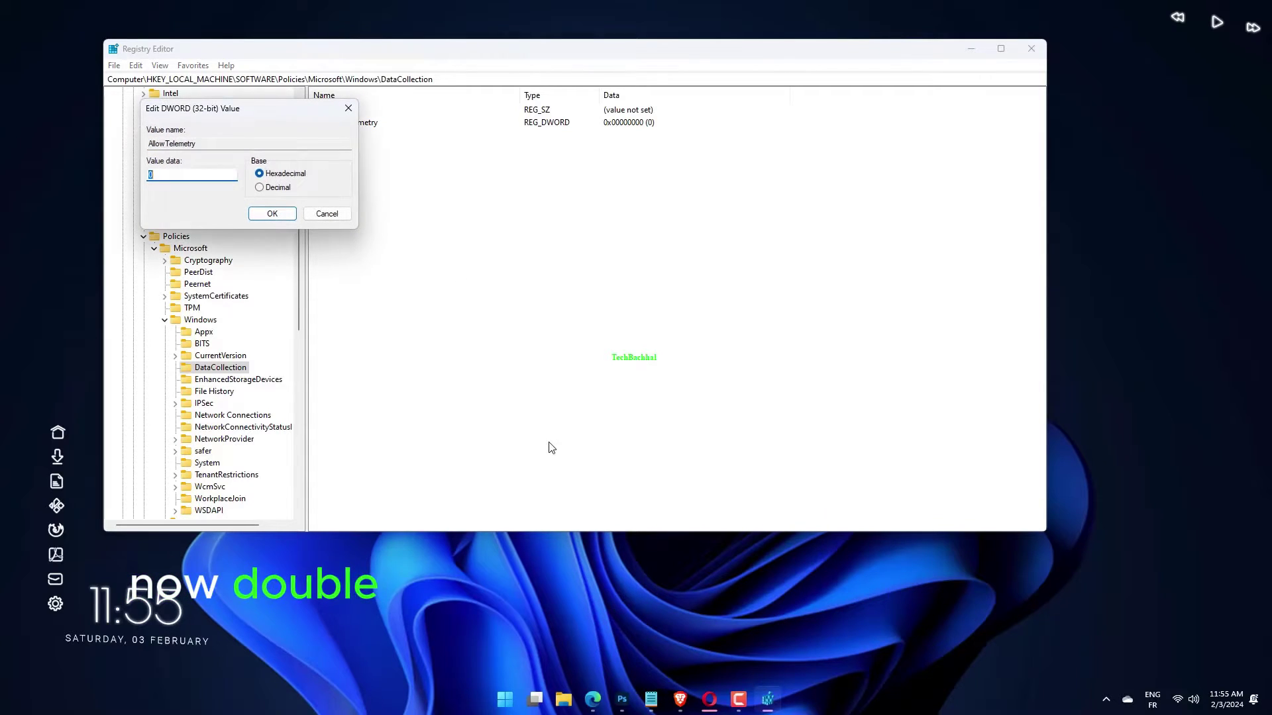
click(328, 218)
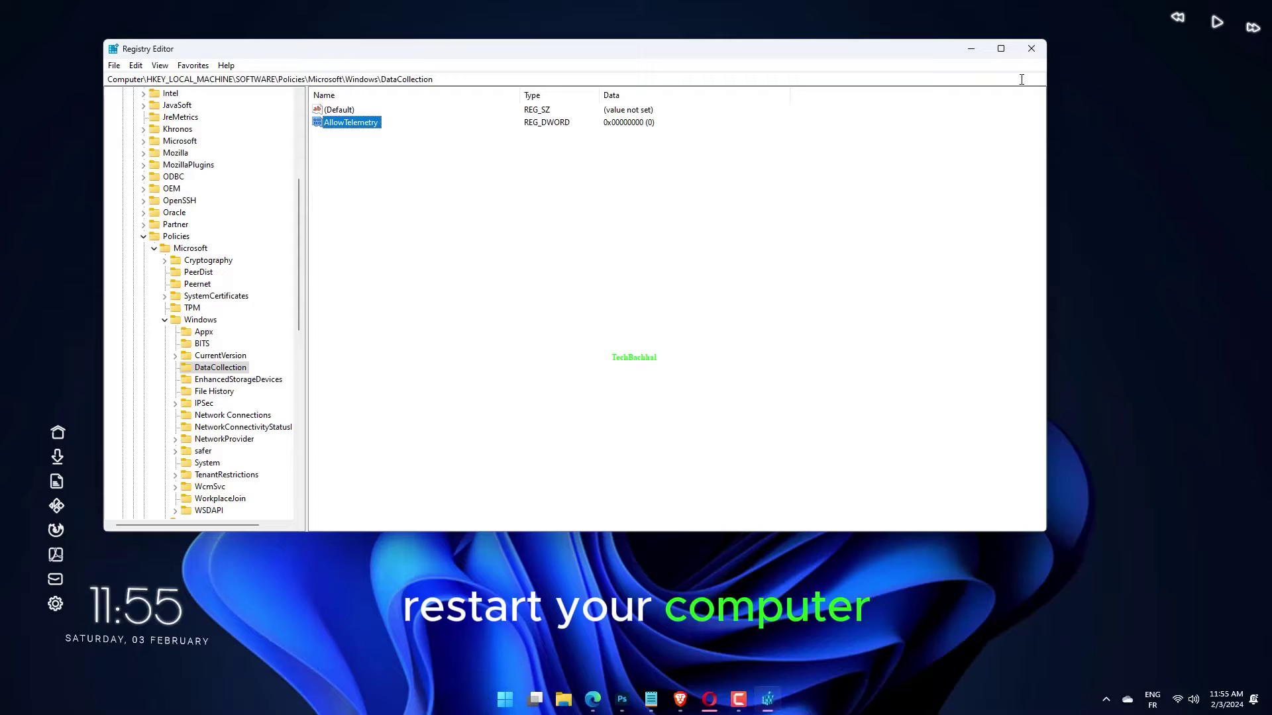
click(1031, 49)
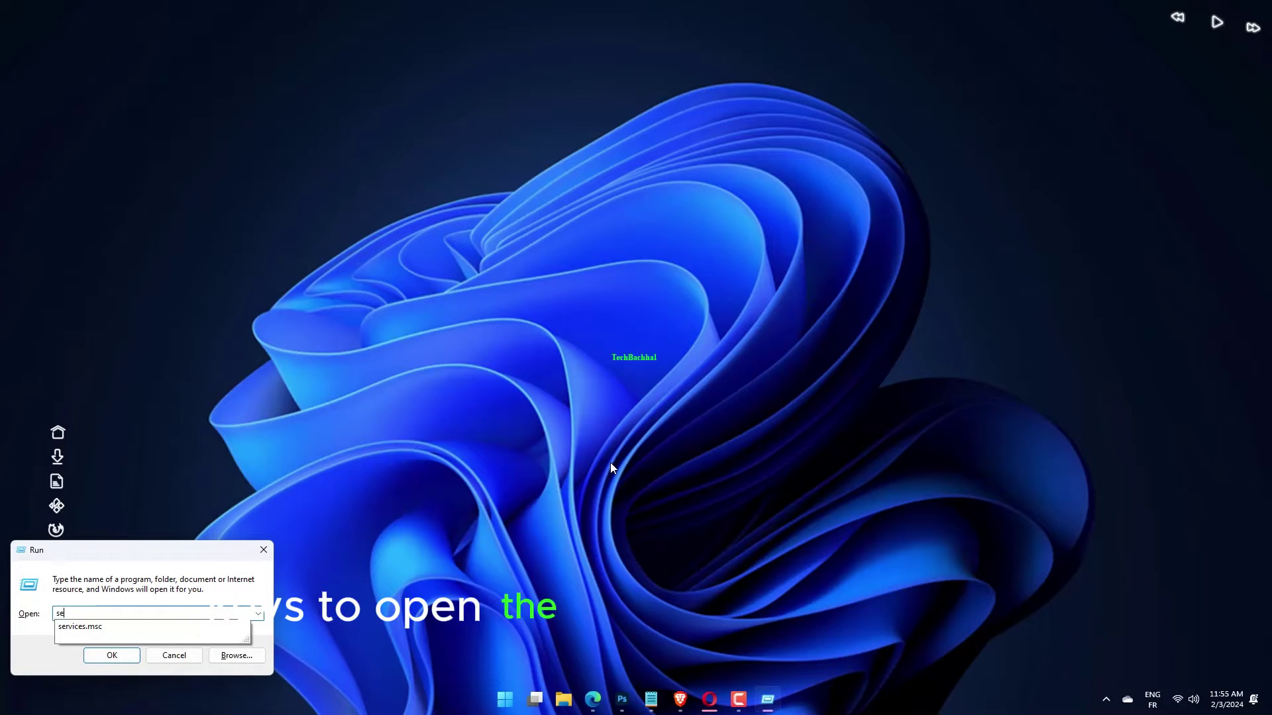
- Launch services.msc, review the Connected User Experiences and Telemetry service properties, then close Services
key(Down)
key(Return)
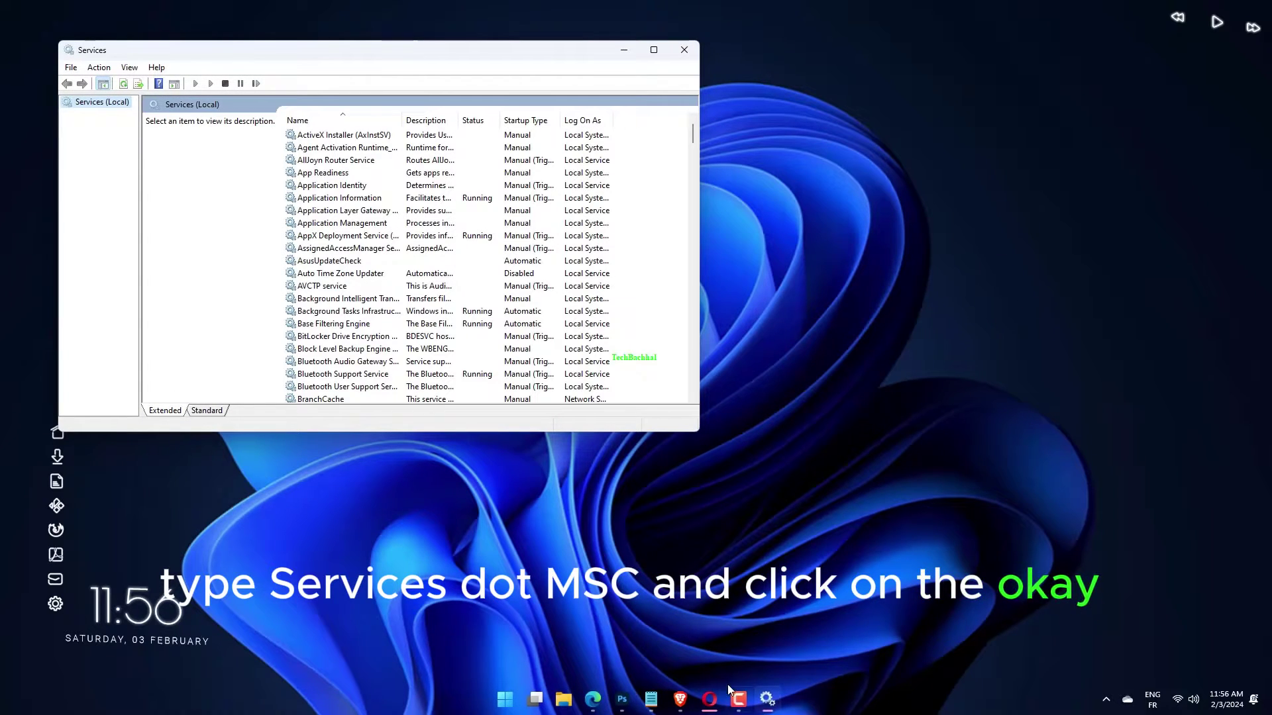
scroll(397, 284, down, 9)
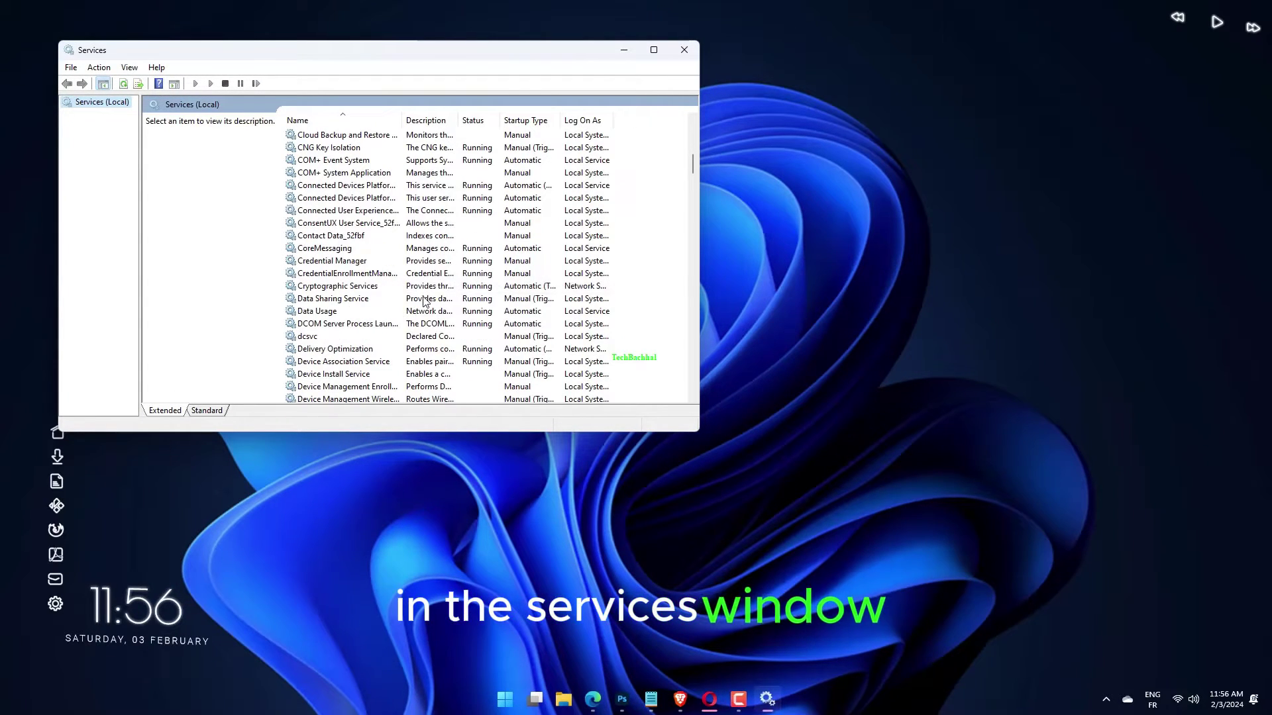
double_click(353, 211)
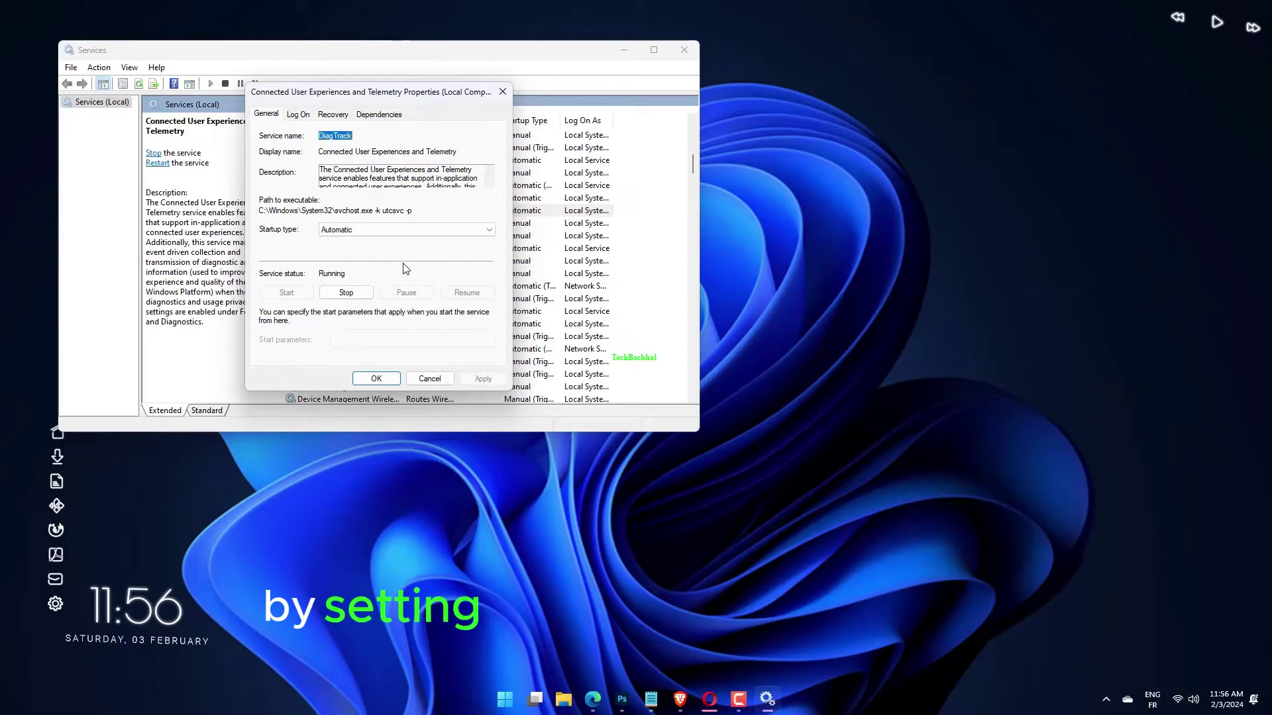
click(376, 378)
click(692, 51)
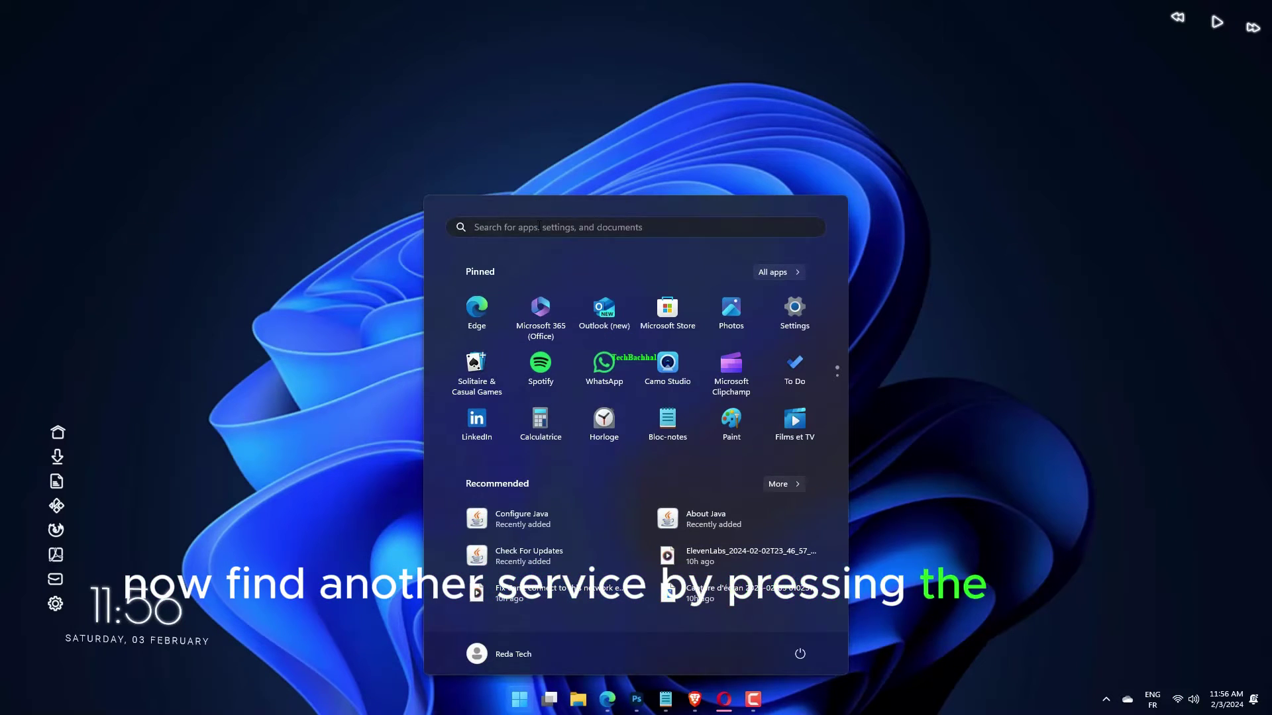
- Search the Start menu for Task Scheduler and launch it
click(533, 227)
text(Task Scheduler)
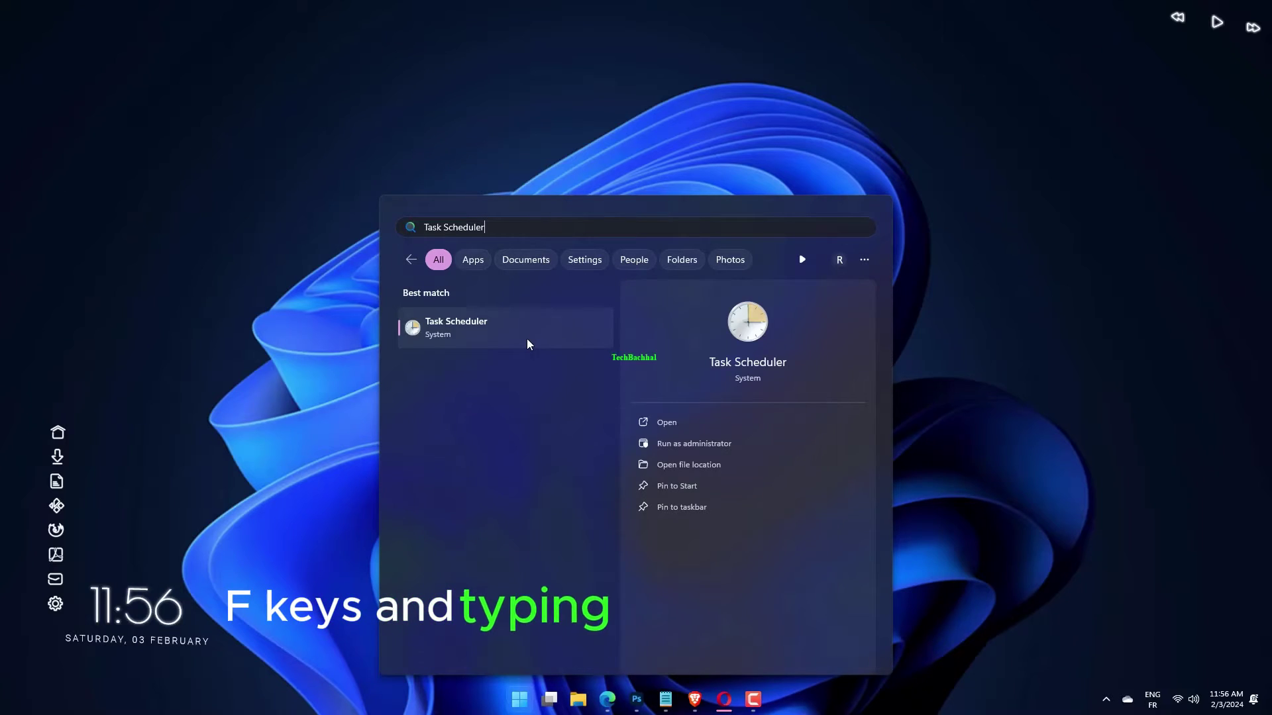
click(527, 339)
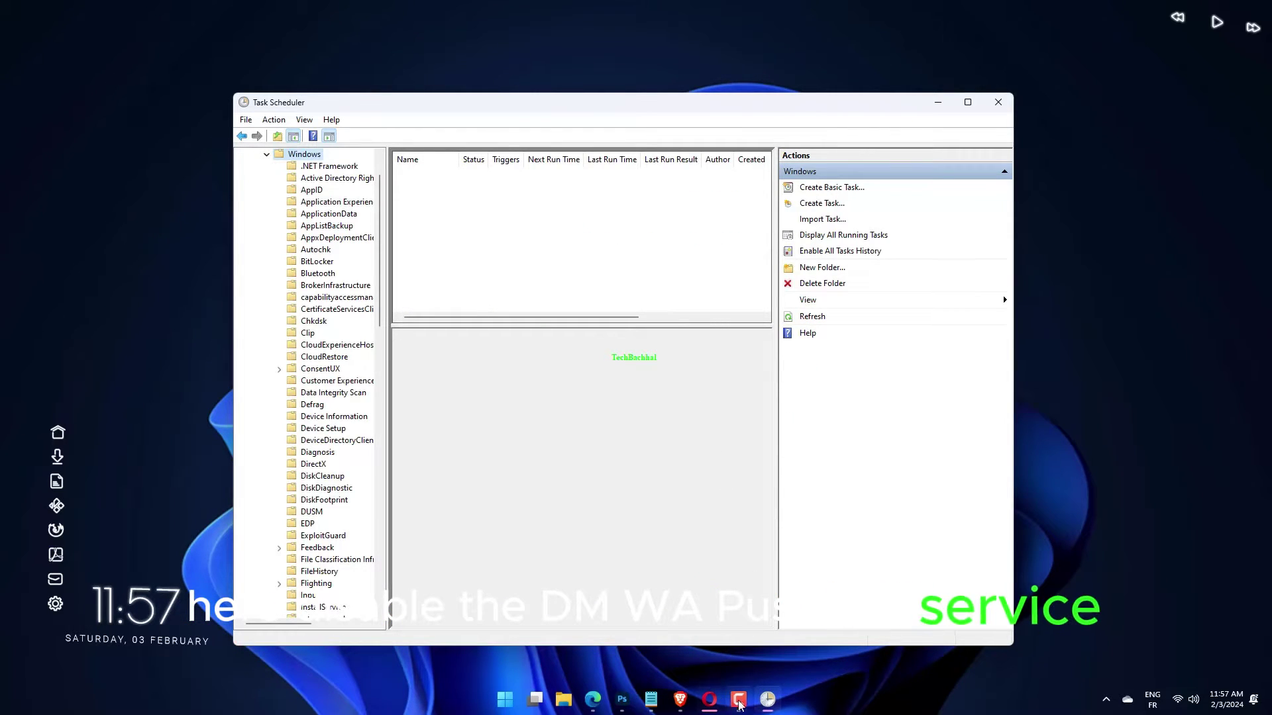
- Disable the Consolidator task in the Customer Experience Improvement Program folder
scroll(306, 480, down, 4)
scroll(306, 480, up, 5)
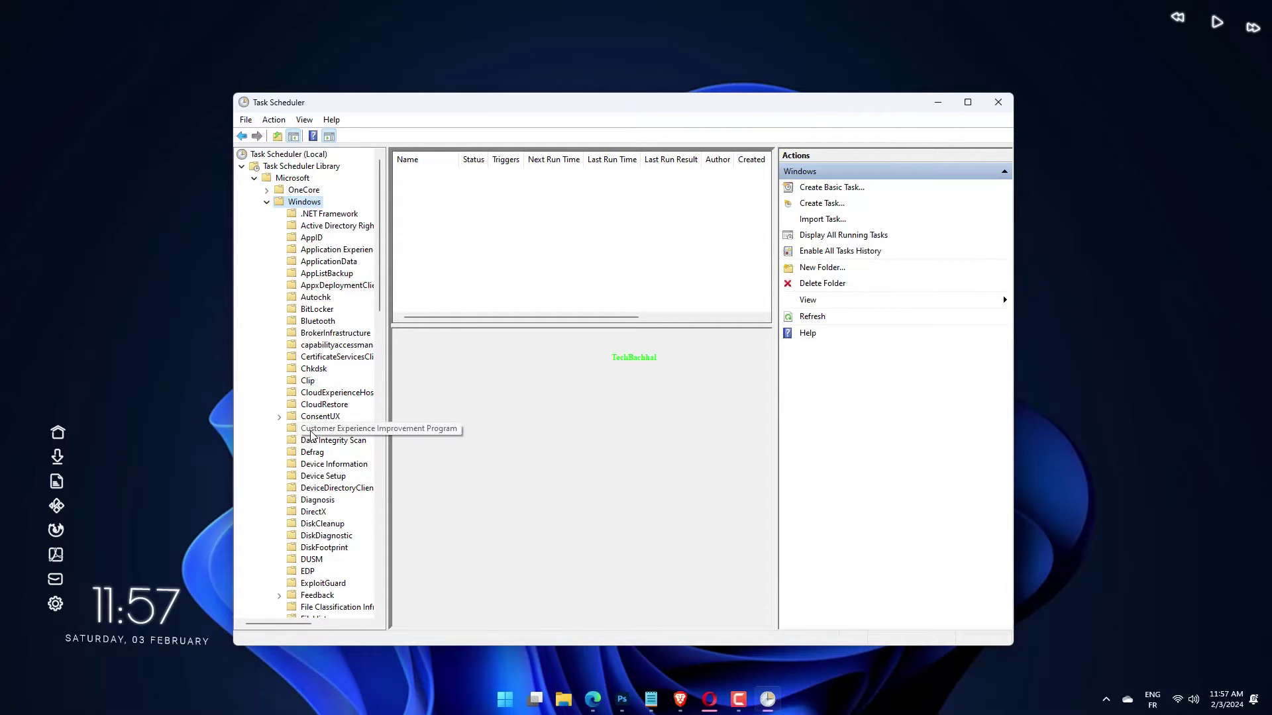
click(344, 428)
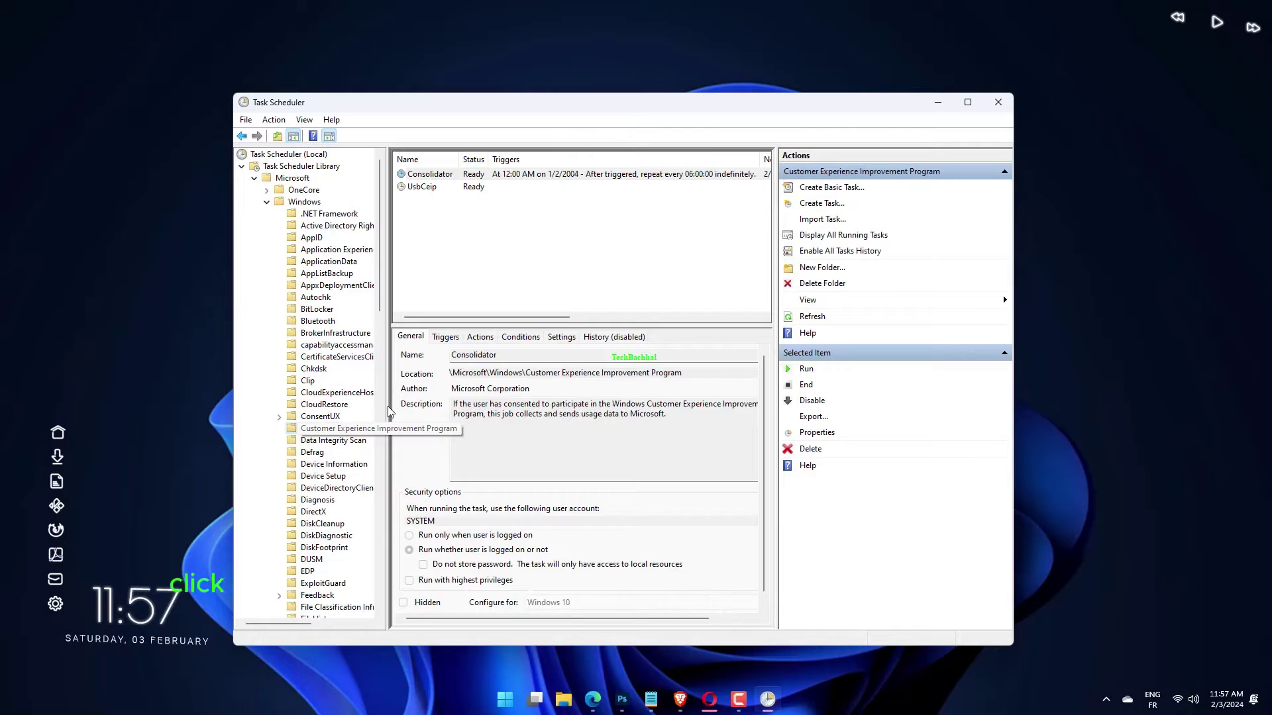
drag(389, 412, 418, 412)
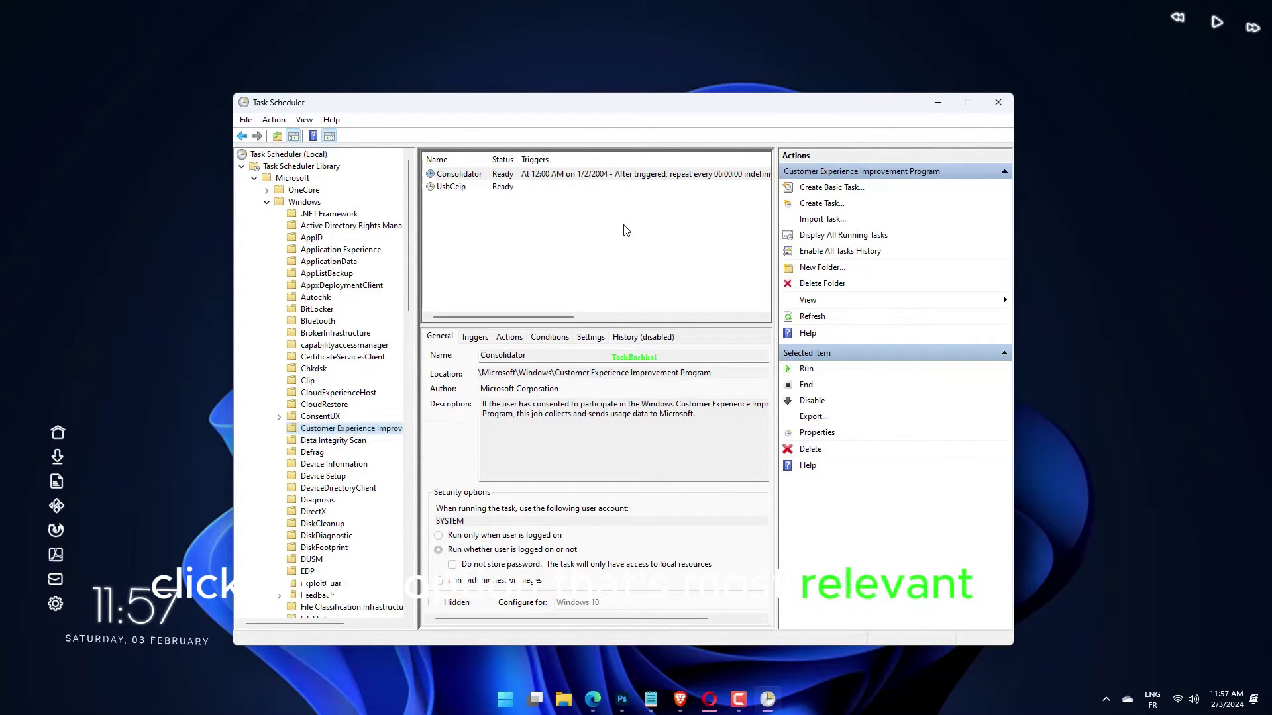
right_click(506, 176)
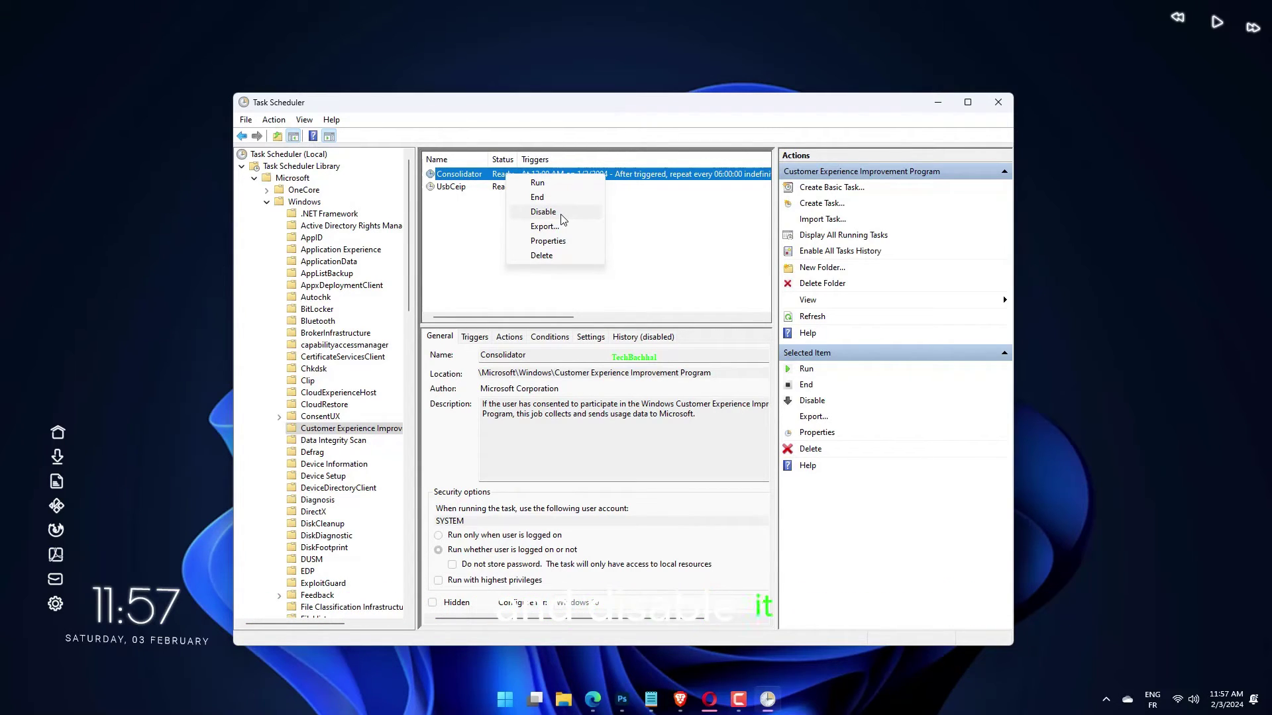
click(569, 212)
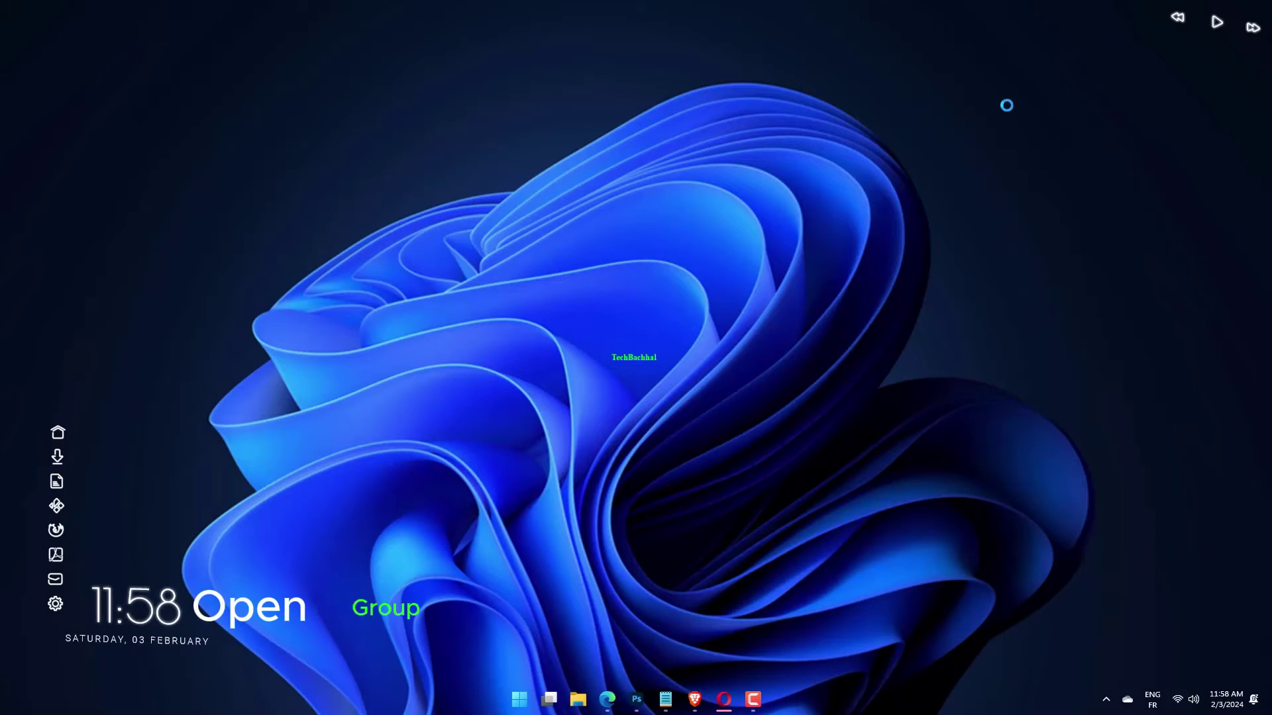
- Launch the Local Group Policy Editor with gpedit.msc from the Run box
key(super+r)
text(gpedit.msc)
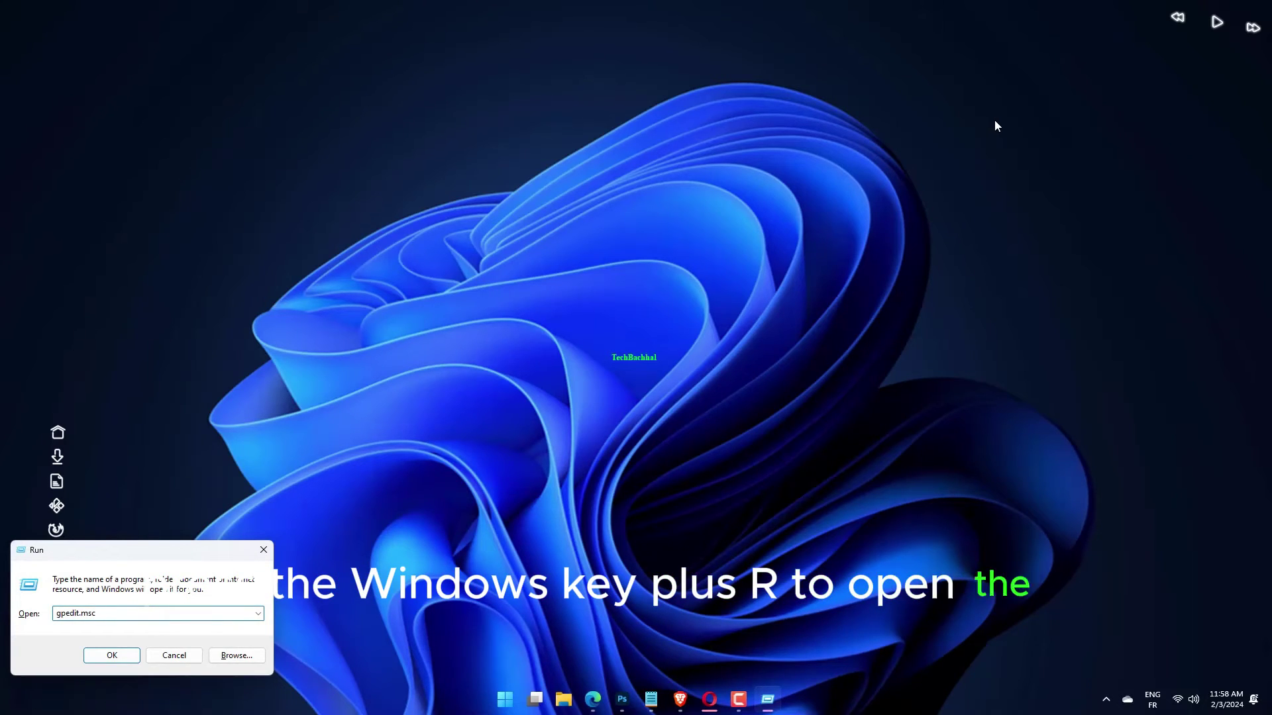
key(Escape)
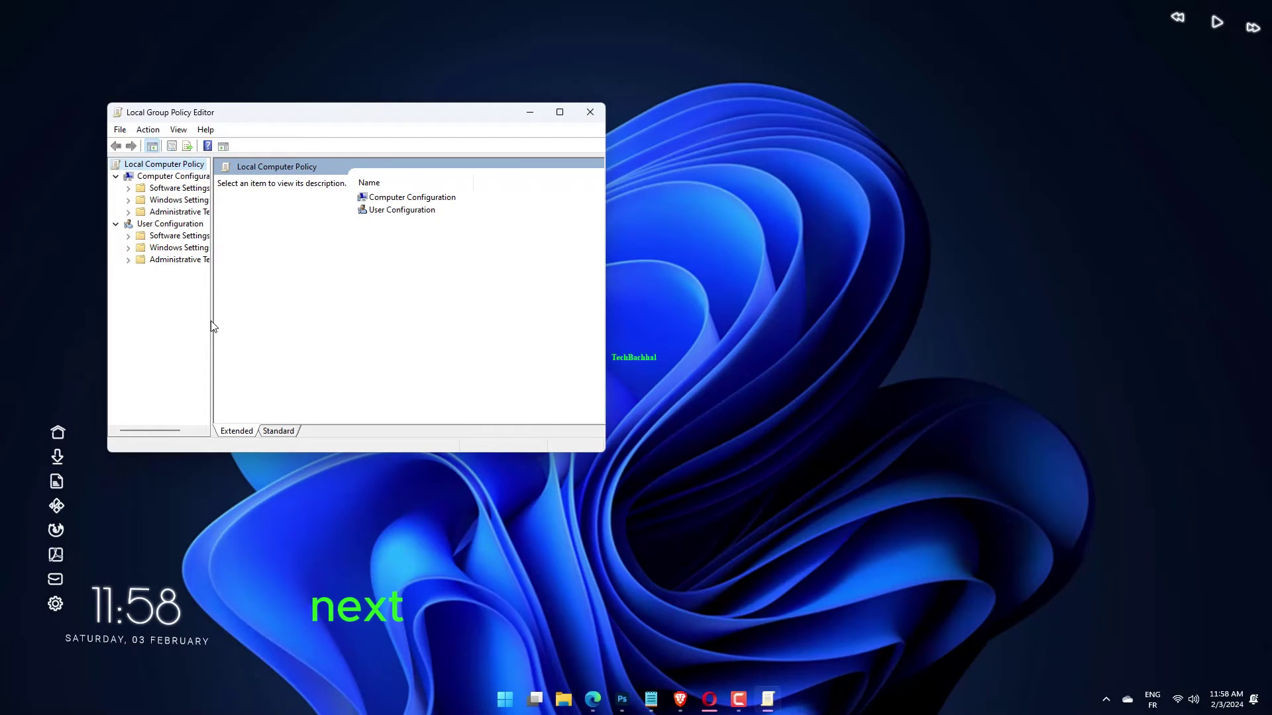
- Open Computer Configuration > Administrative Templates > Windows Components > Data Collection and Preview Builds
drag(211, 326, 265, 312)
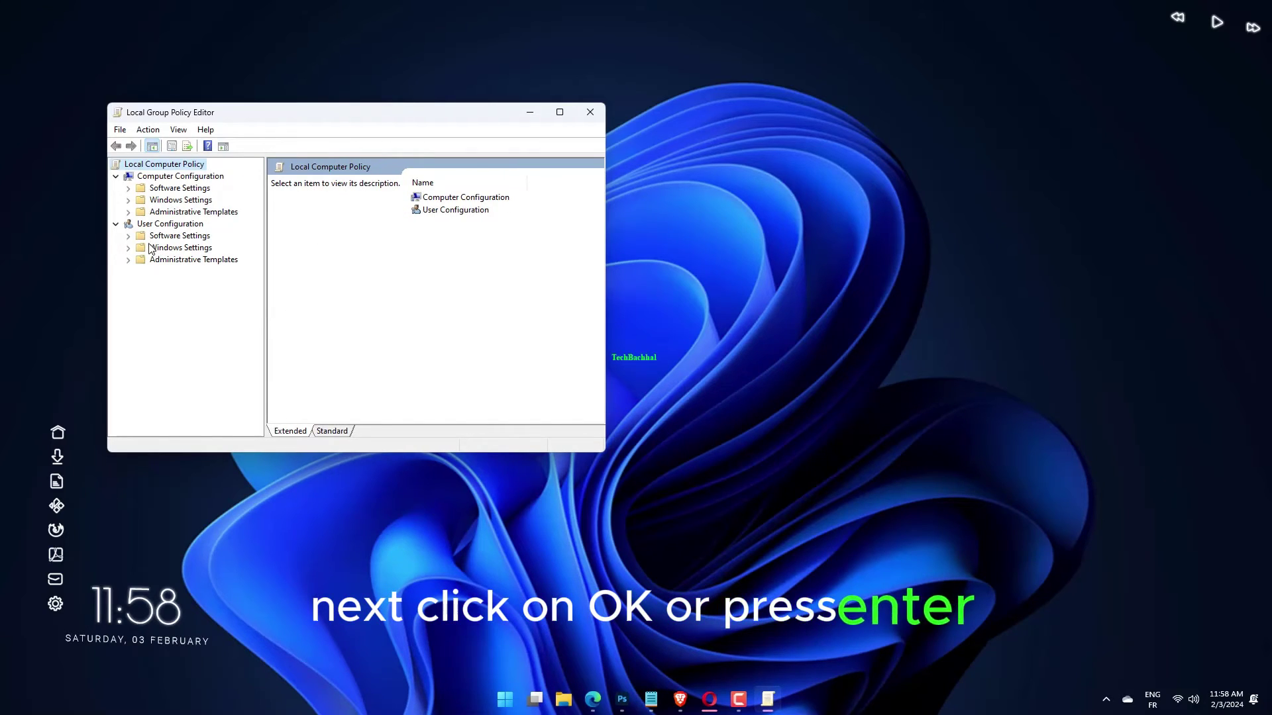
click(127, 212)
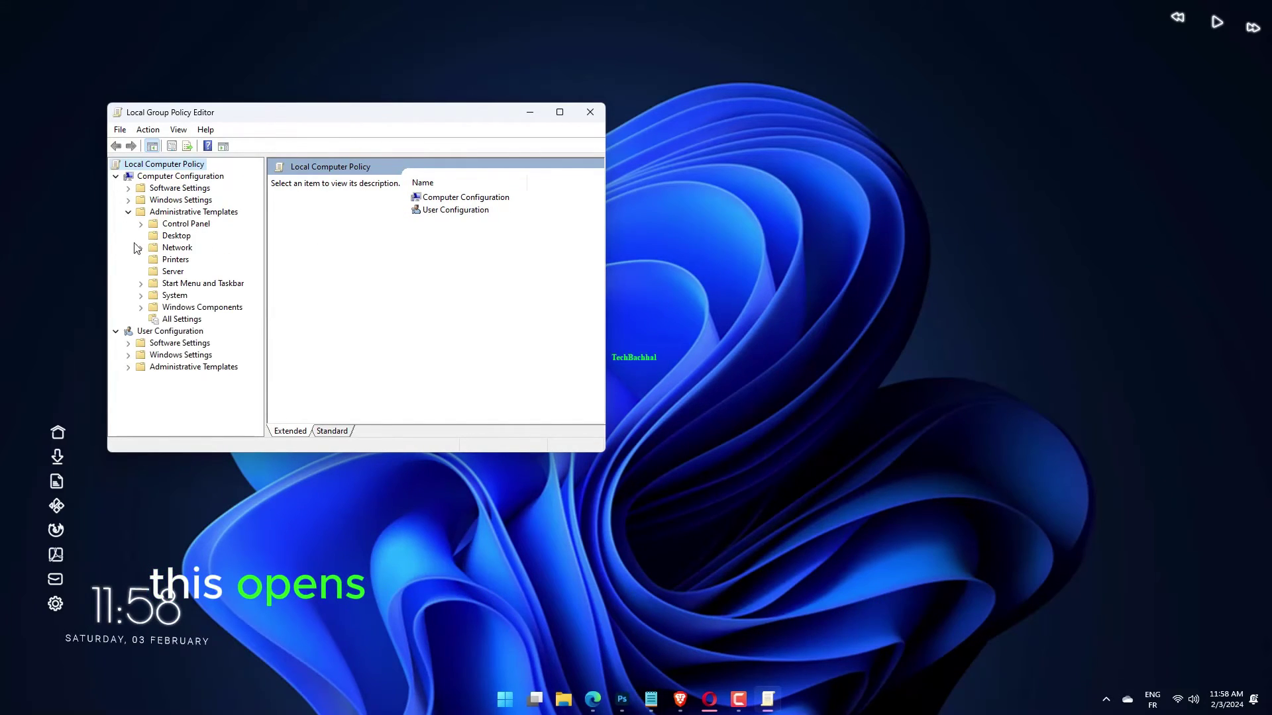
click(141, 307)
scroll(179, 298, up, 4)
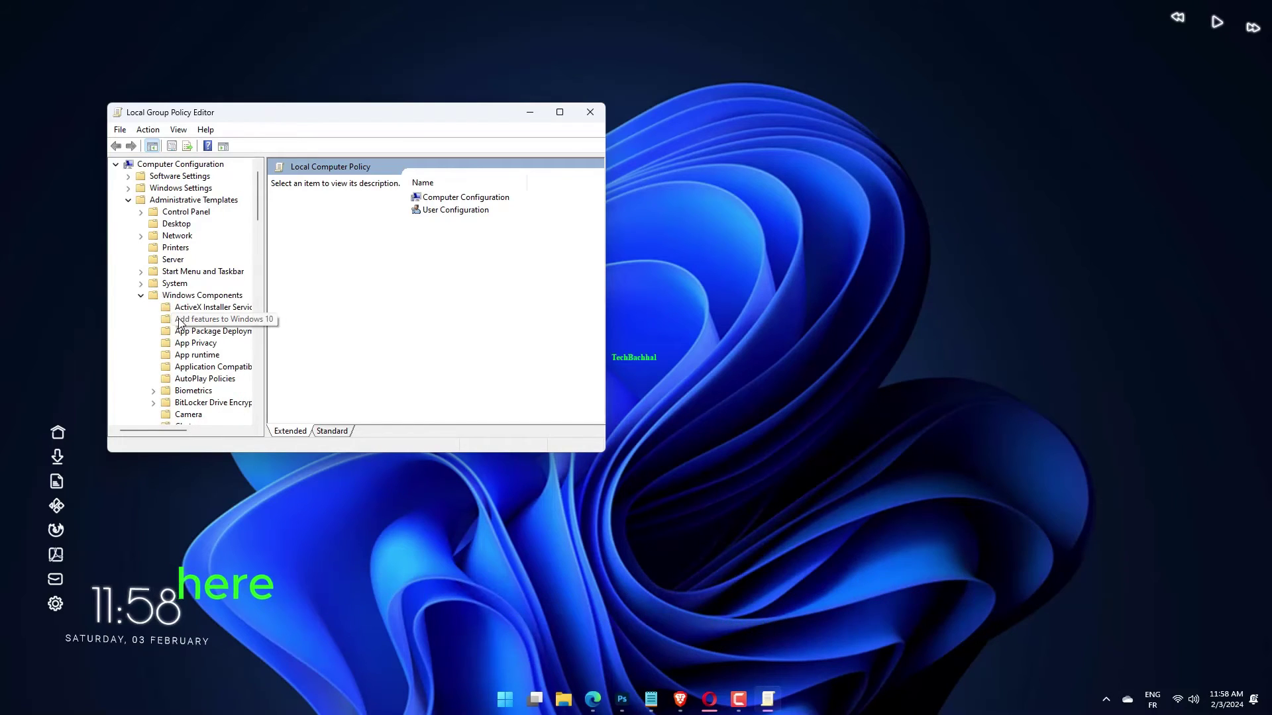
click(186, 295)
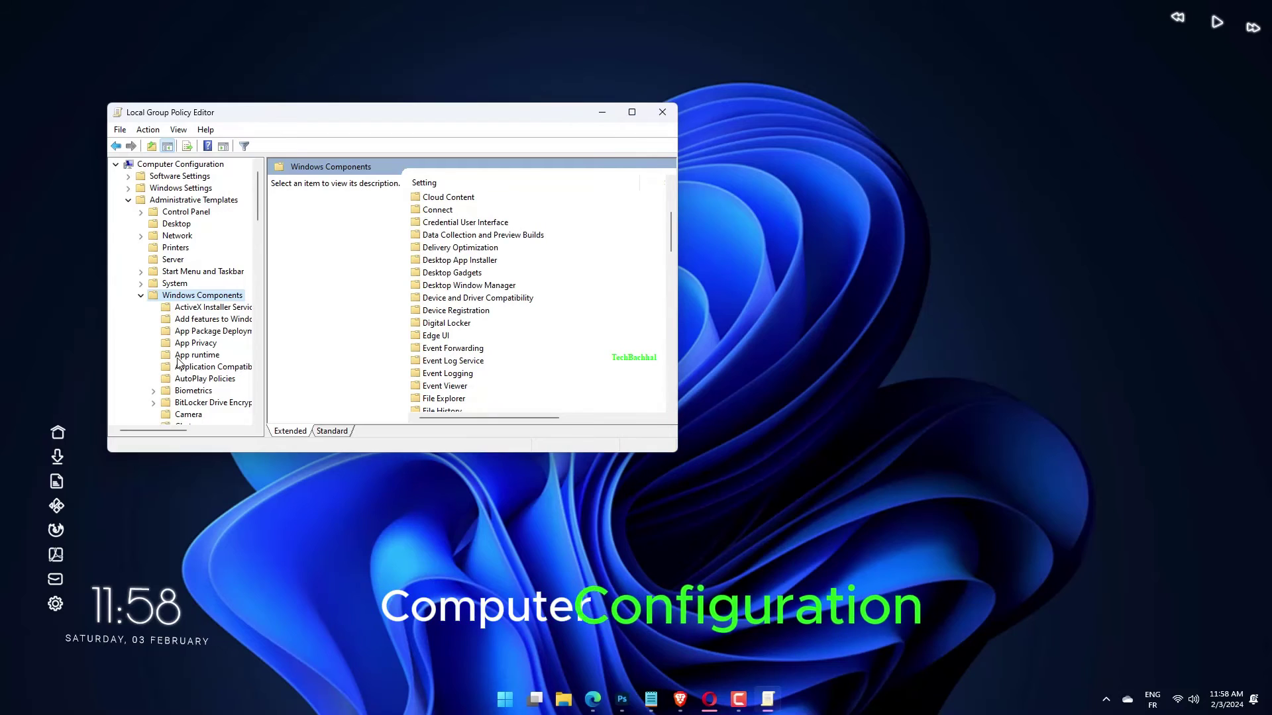
scroll(179, 383, down, 4)
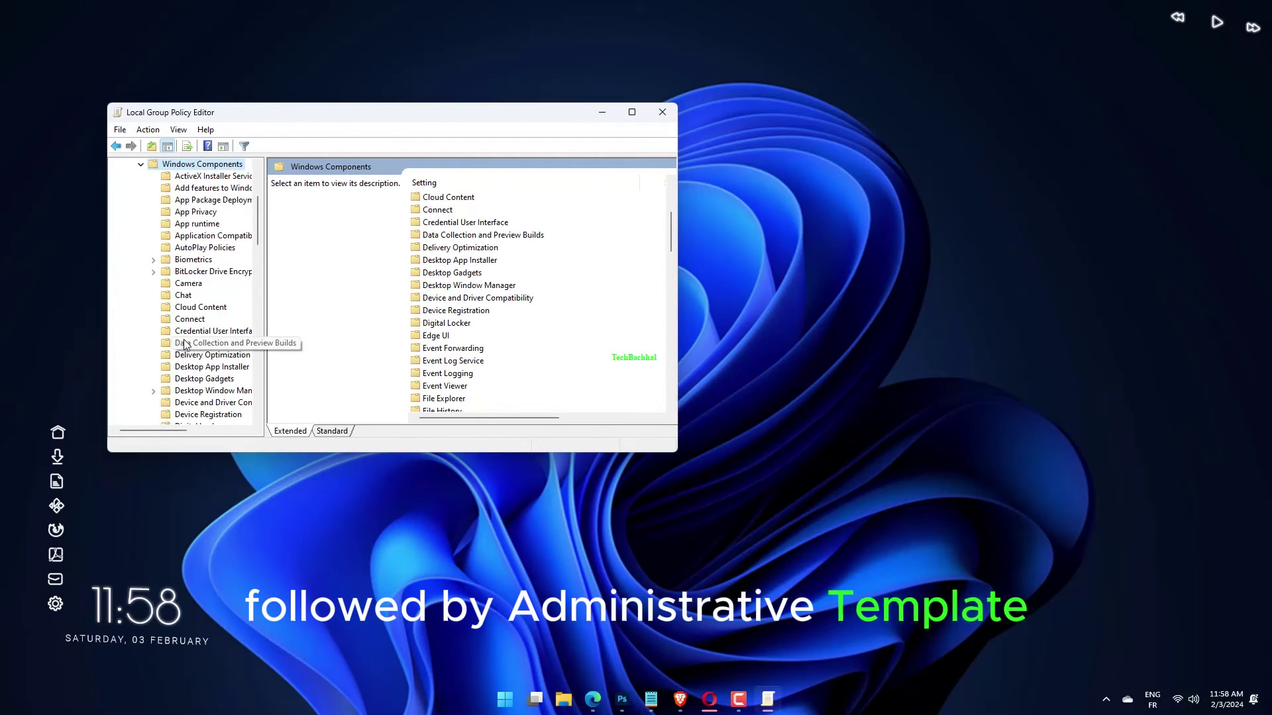
click(186, 331)
click(186, 343)
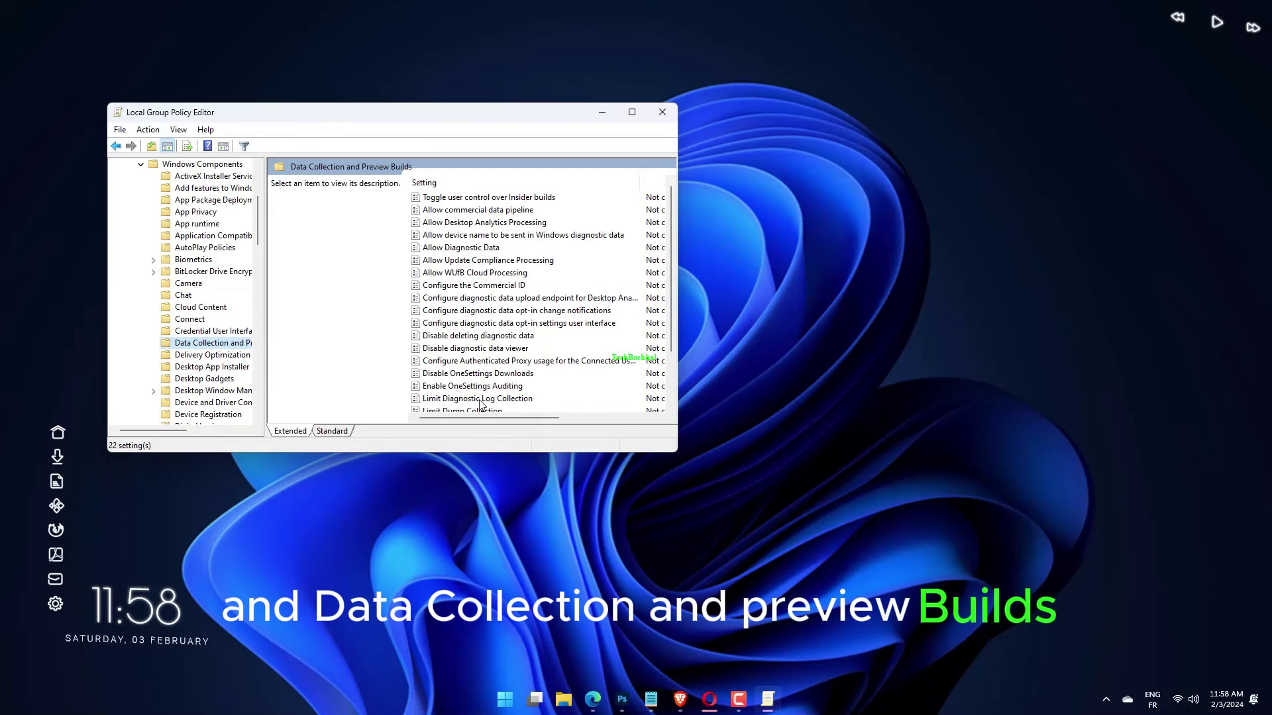
- Open the Allow Diagnostic Data policy, currently Not Configured
scroll(481, 405, down, 2)
scroll(483, 217, up, 2)
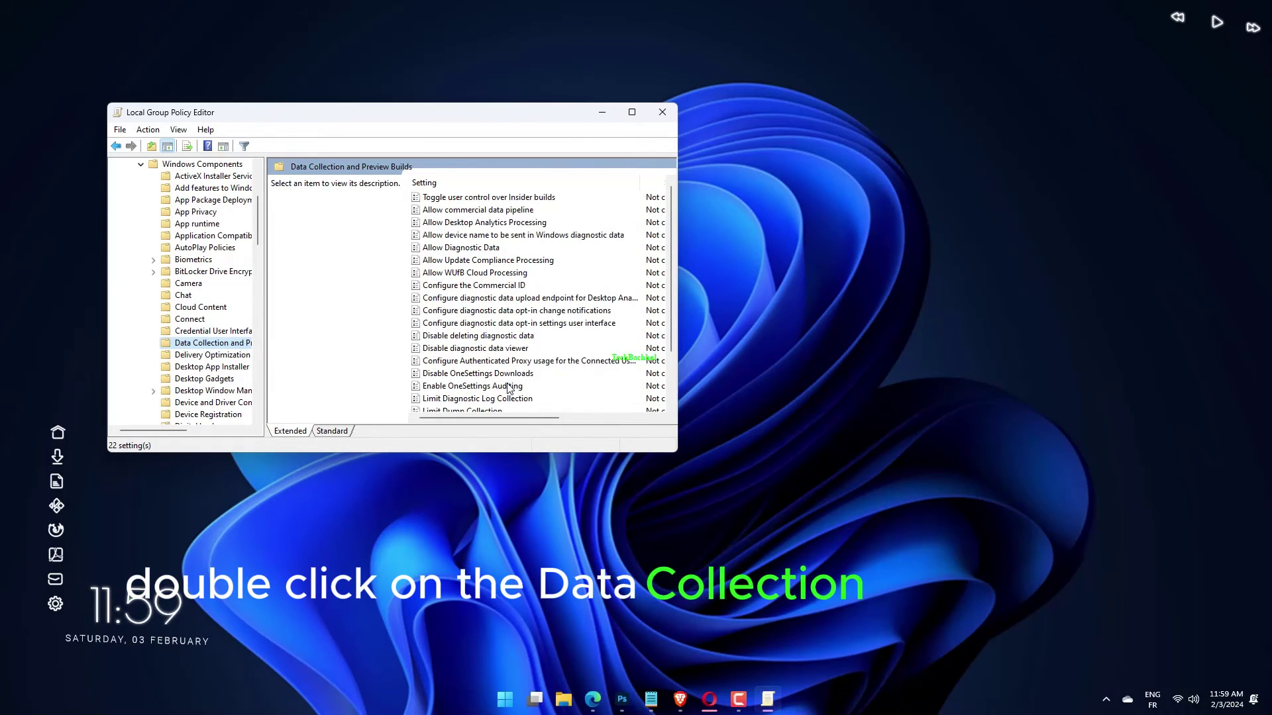
click(482, 248)
double_click(482, 248)
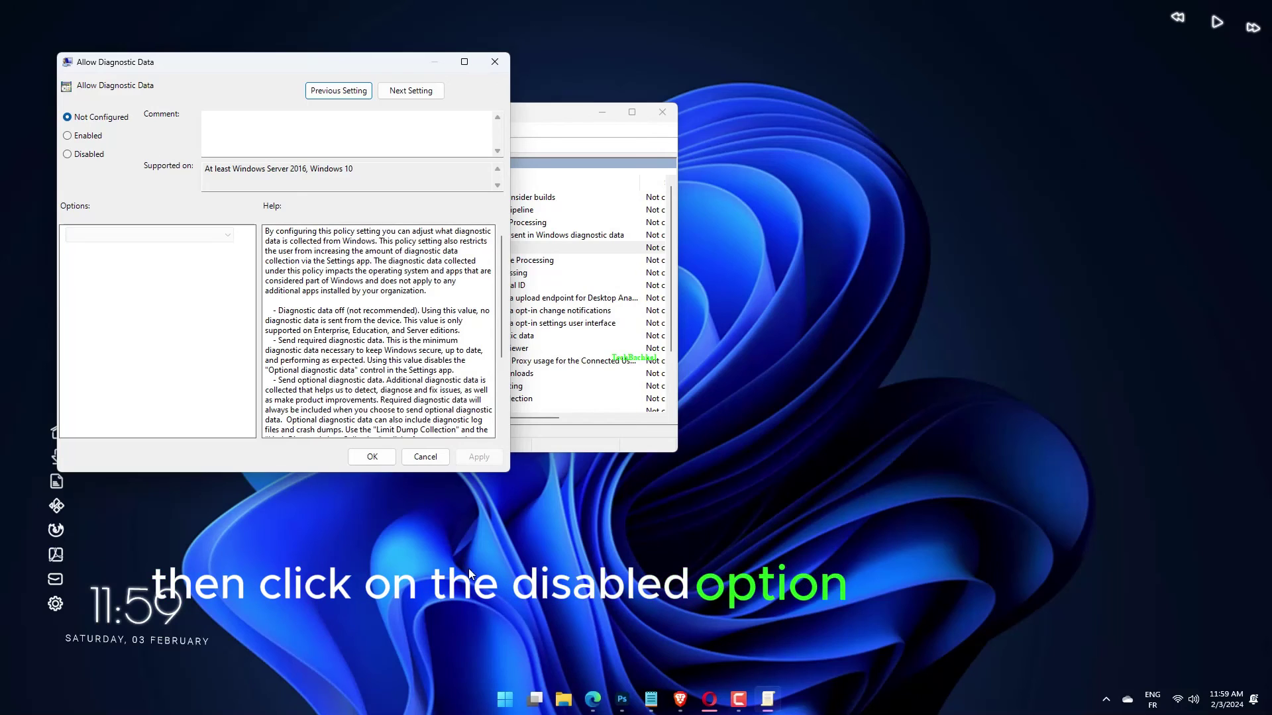
click(372, 457)
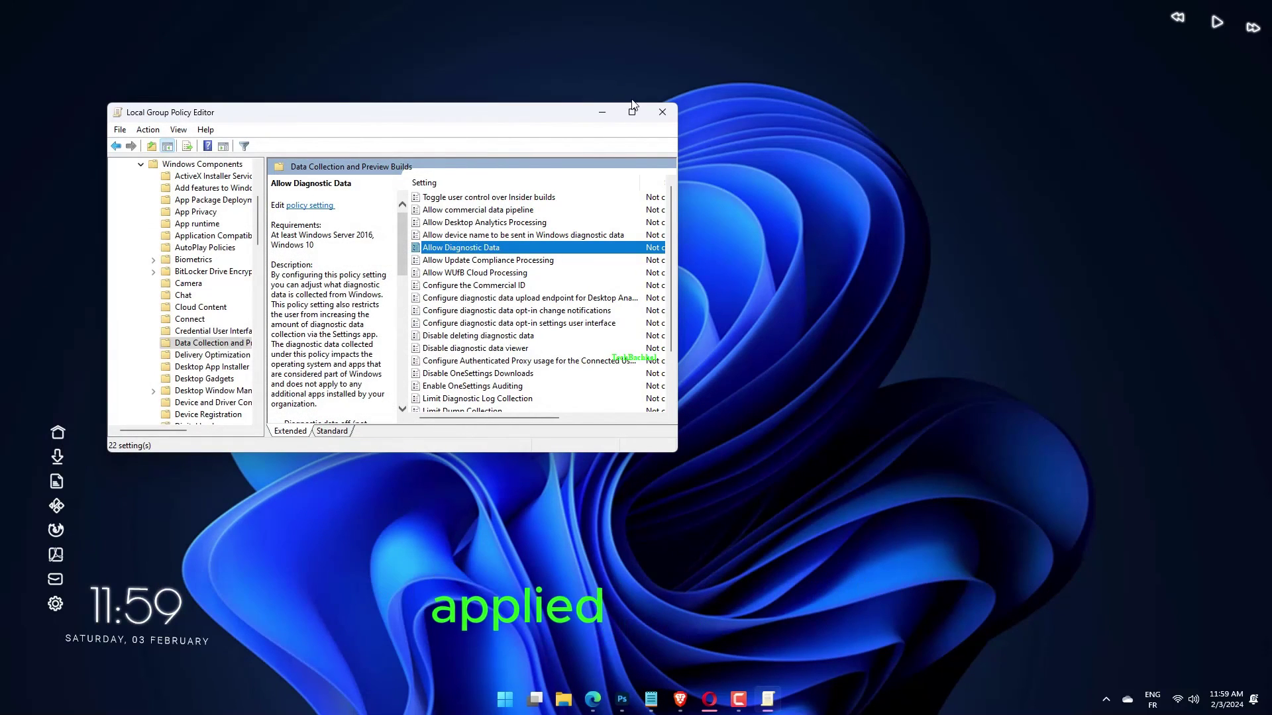